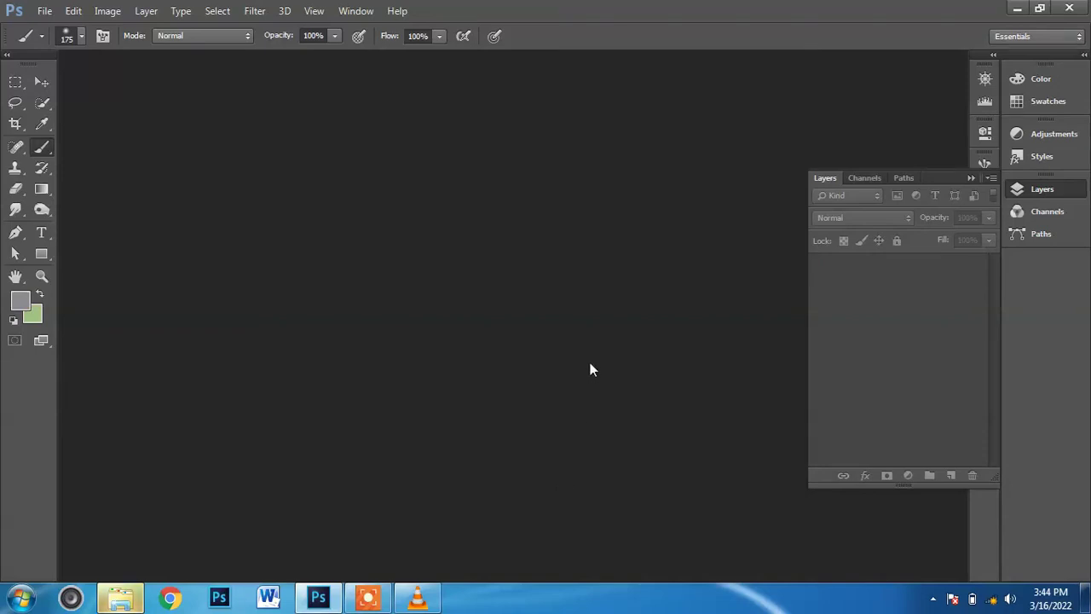
# Collapse the Layers panel and open IMG_0201 from the Photos folder
pyautogui.click(971, 178)
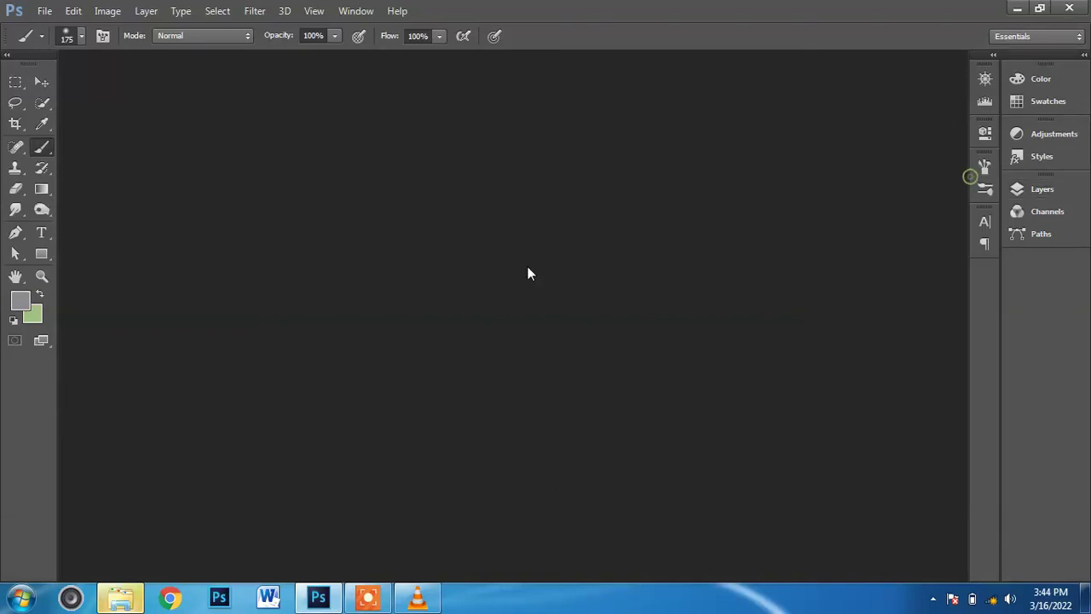
pyautogui.click(44, 10)
pyautogui.click(59, 45)
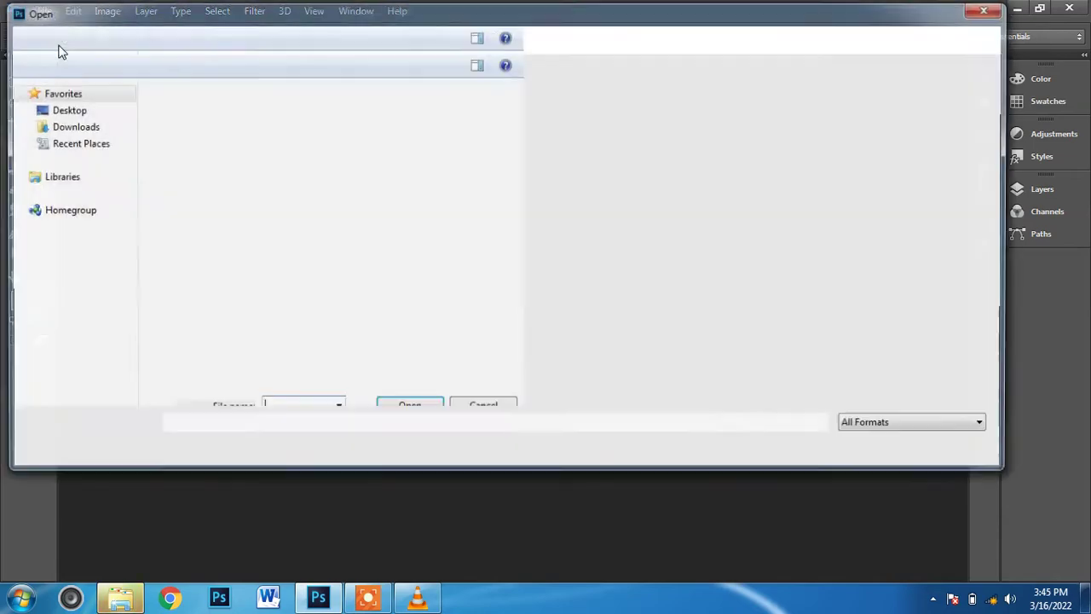
pyautogui.click(184, 114)
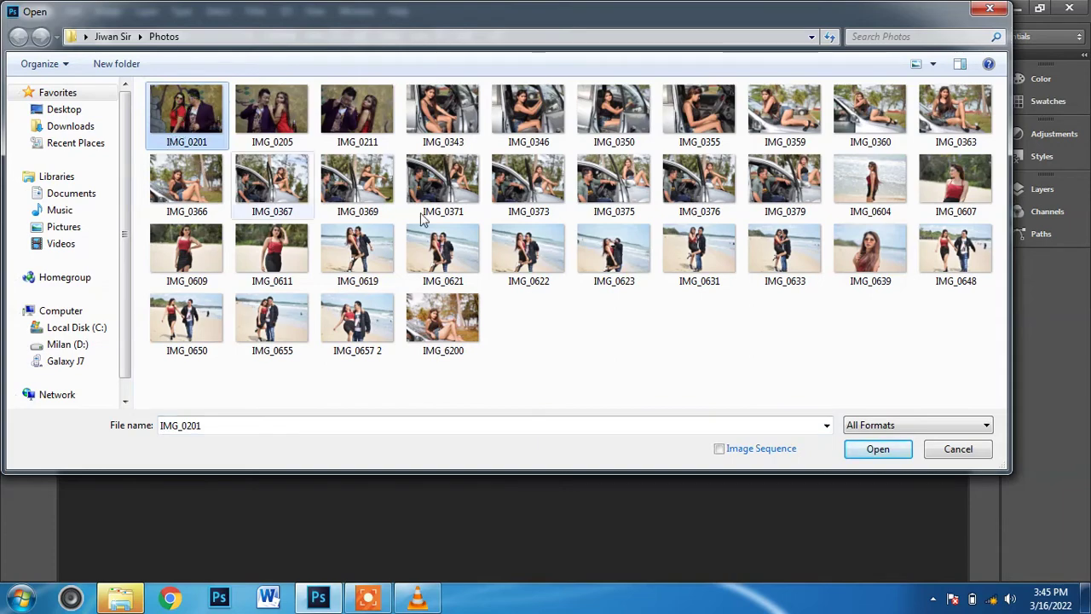
pyautogui.click(870, 457)
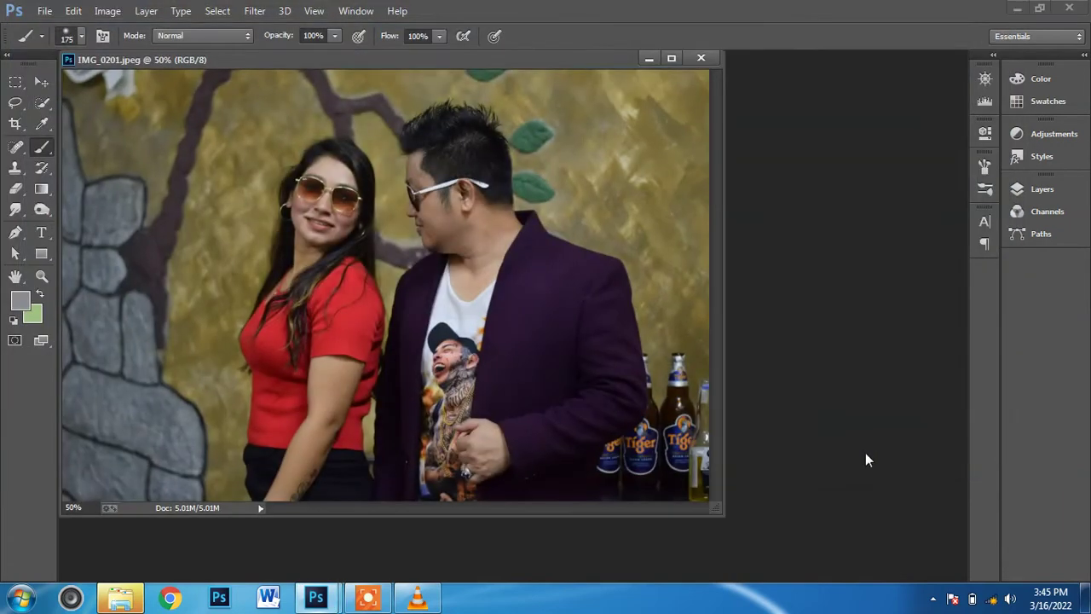
# Dock the photo as a tab and duplicate the Background layer as 'Background copy'
pyautogui.moveTo(594, 68); pyautogui.dragTo(637, 61)
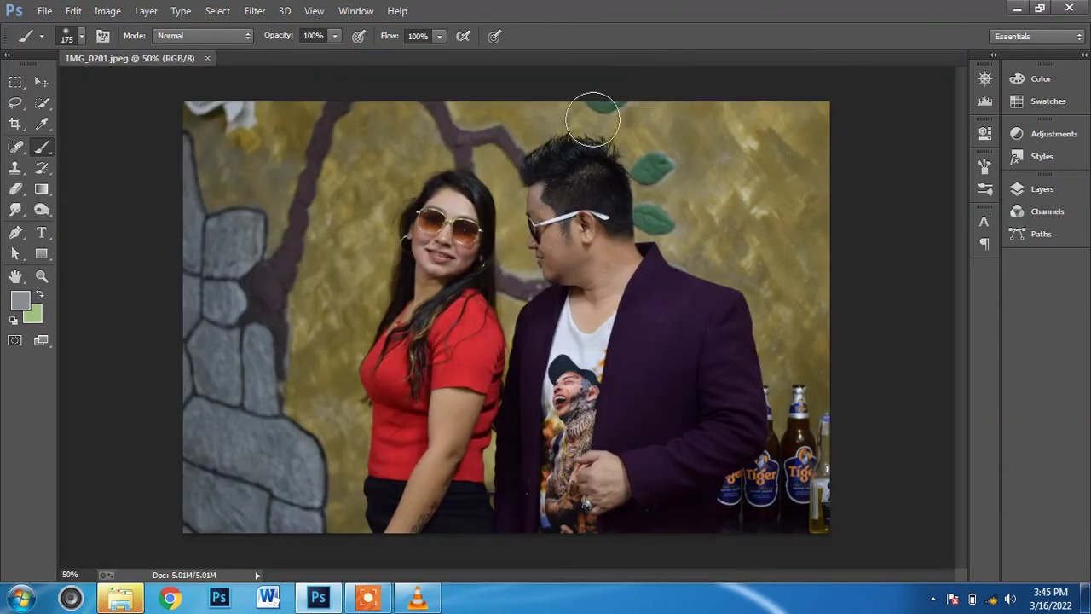
pyautogui.click(46, 81)
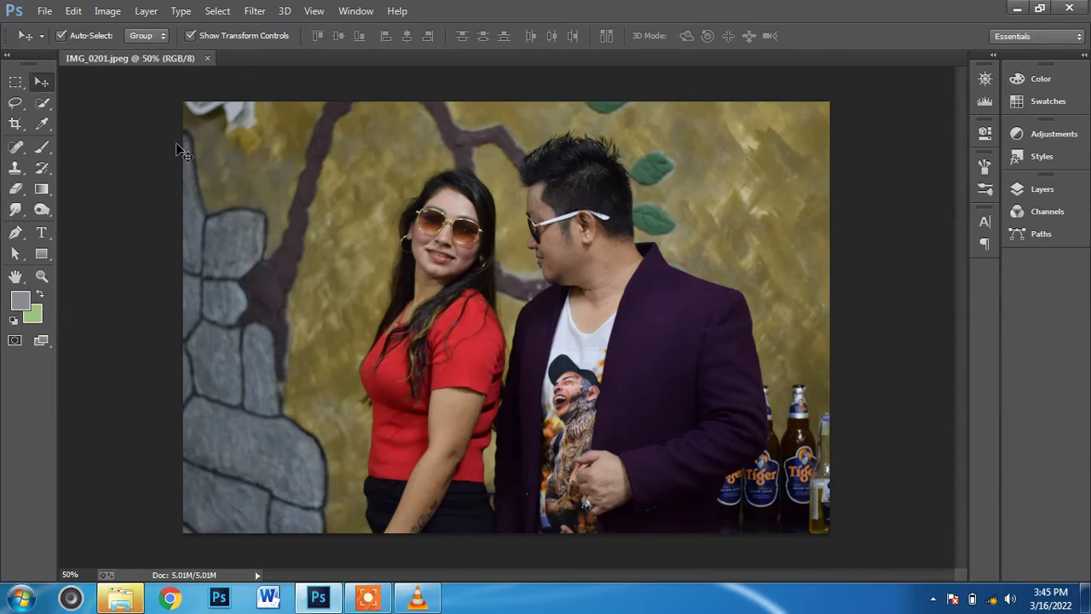
pyautogui.click(1027, 190)
pyautogui.rightClick(924, 267)
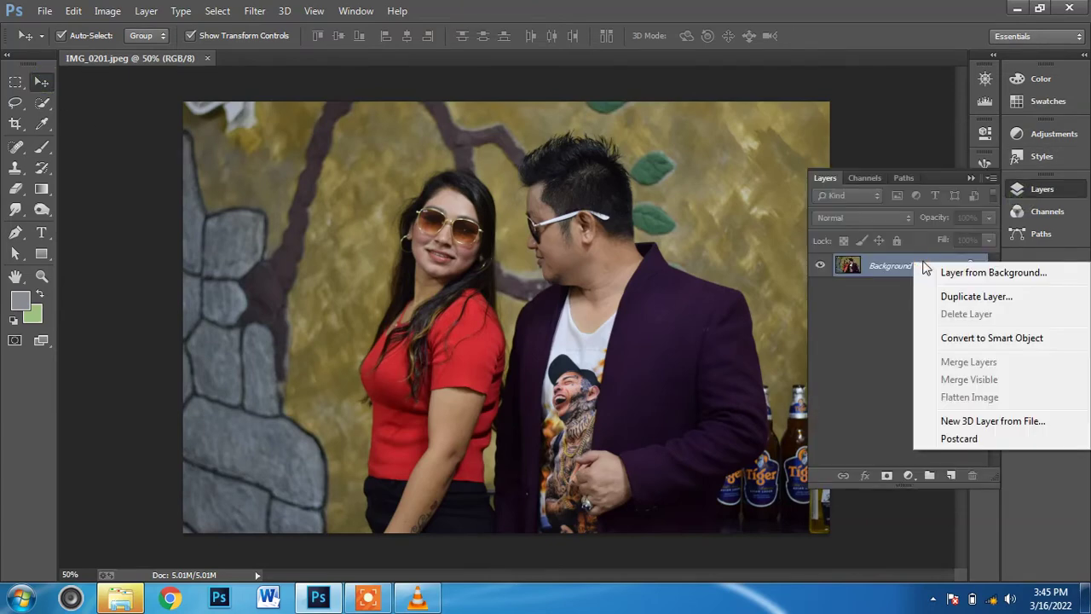
pyautogui.click(972, 295)
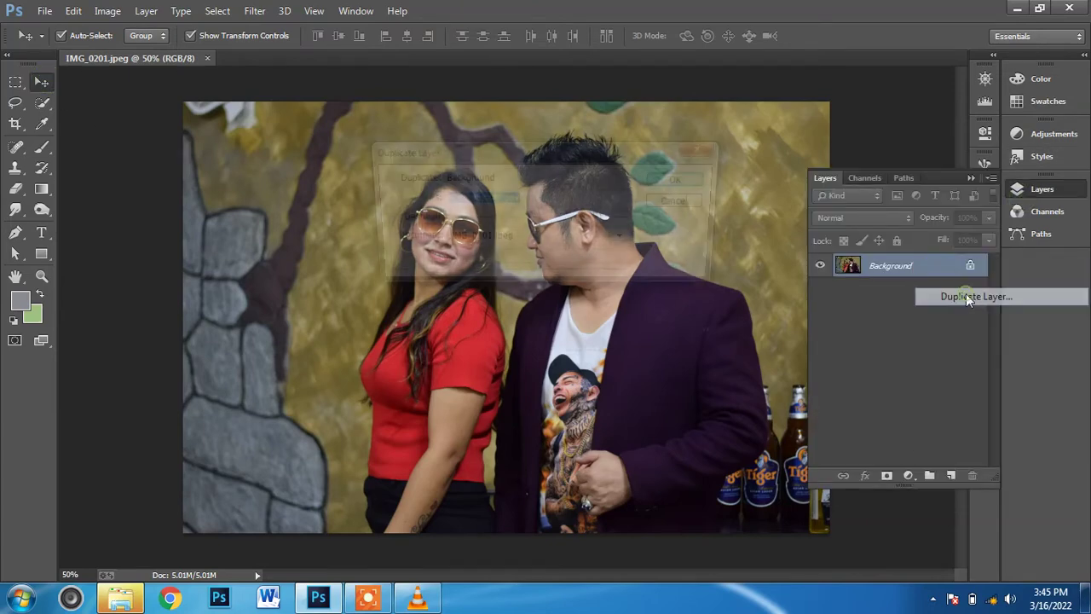
pyautogui.click(692, 185)
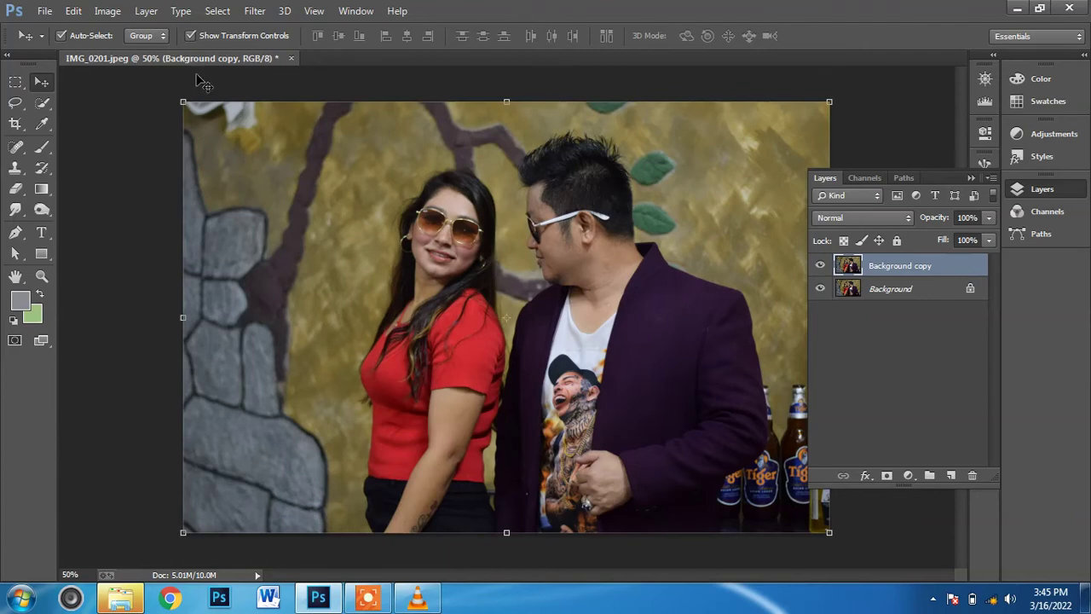
# In Selective Color, set Reds to Cyan -100, Magenta -15, Yellow -14, Black -16
pyautogui.click(108, 11)
pyautogui.moveTo(131, 51)
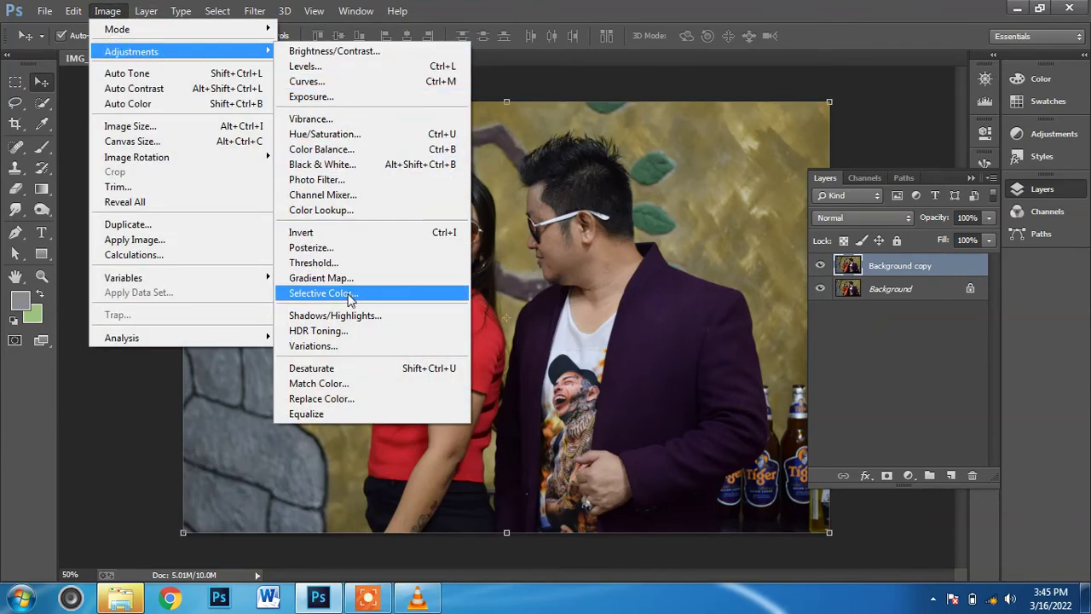
pyautogui.click(392, 301)
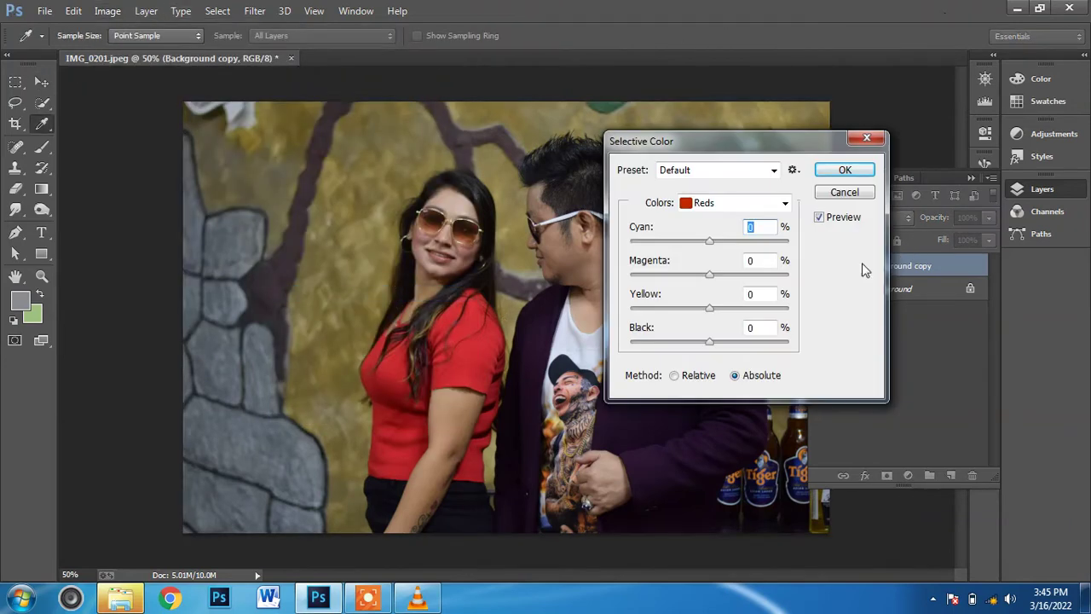
pyautogui.click(740, 206)
pyautogui.click(741, 205)
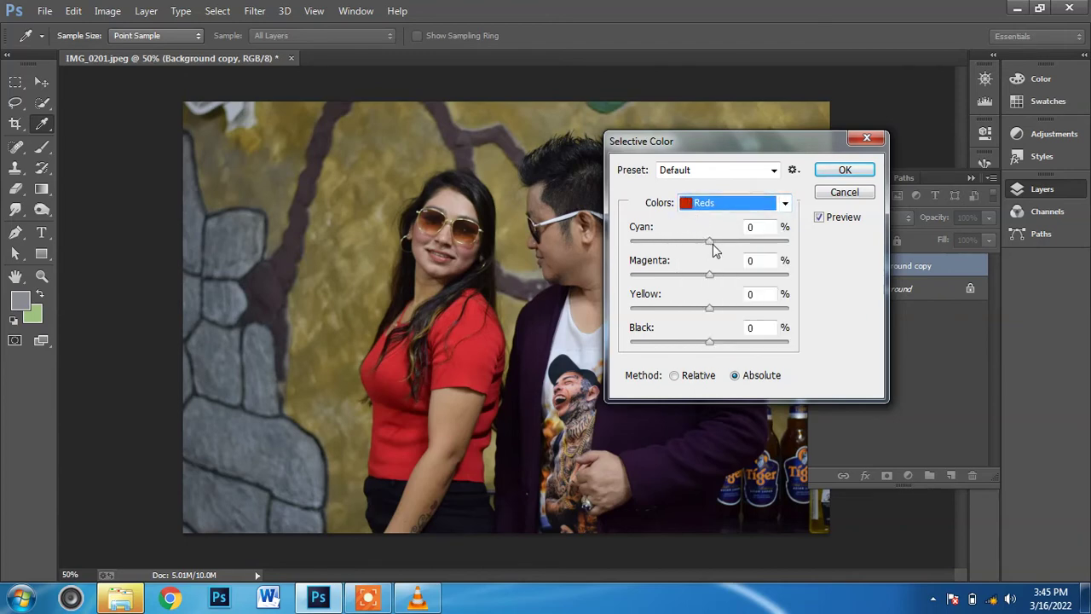
pyautogui.moveTo(710, 242); pyautogui.dragTo(583, 242)
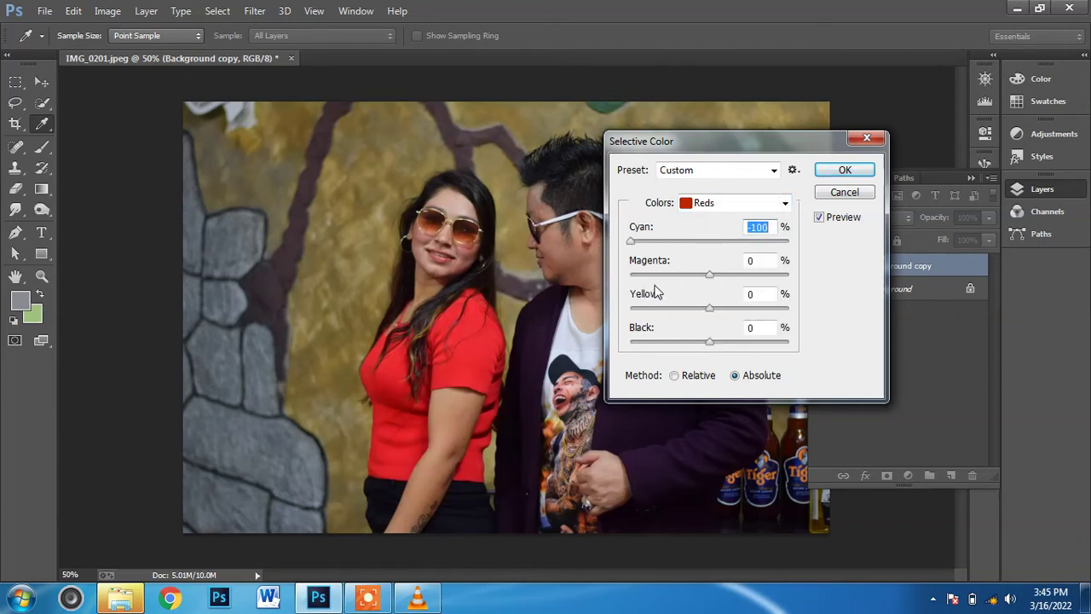
pyautogui.moveTo(714, 280)
pyautogui.mouseDown()
pyautogui.moveTo(698, 277)
pyautogui.moveTo(697, 345)
pyautogui.mouseUp()
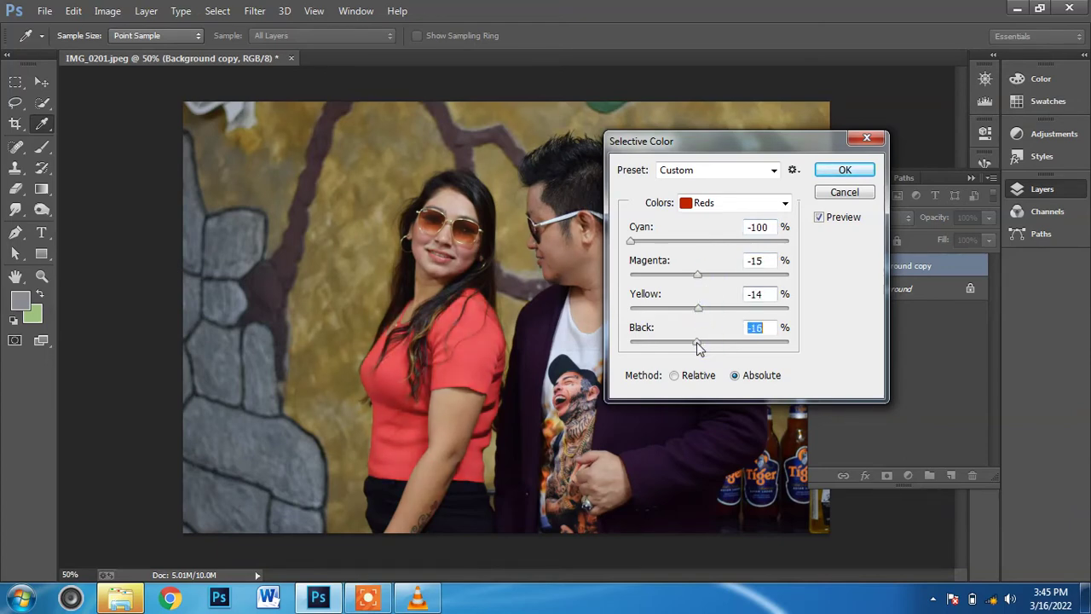
# Toggle Preview to compare the coral shirt against the original
pyautogui.click(818, 218)
pyautogui.click(818, 217)
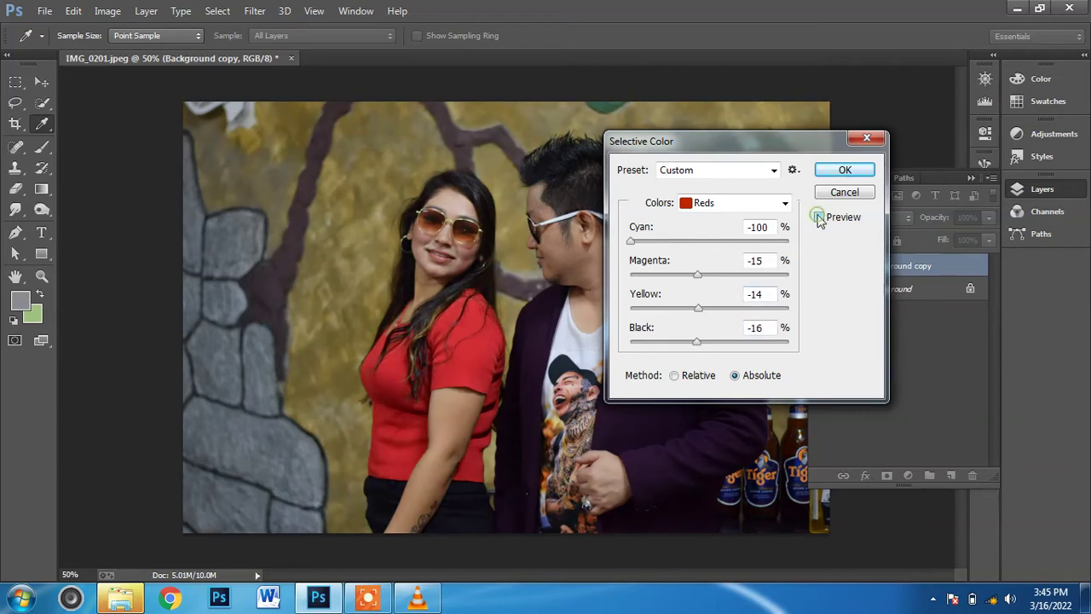
pyautogui.click(818, 217)
pyautogui.click(722, 200)
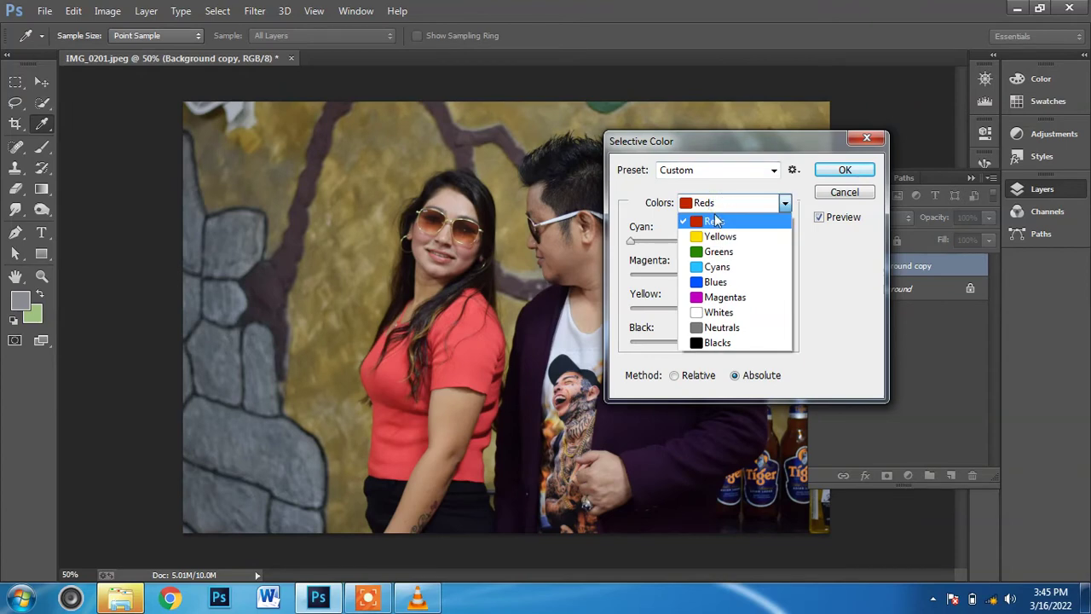
# Set Yellows to Cyan -100, Magenta -17, Yellow -15, Black -29, checking with Preview
pyautogui.click(722, 235)
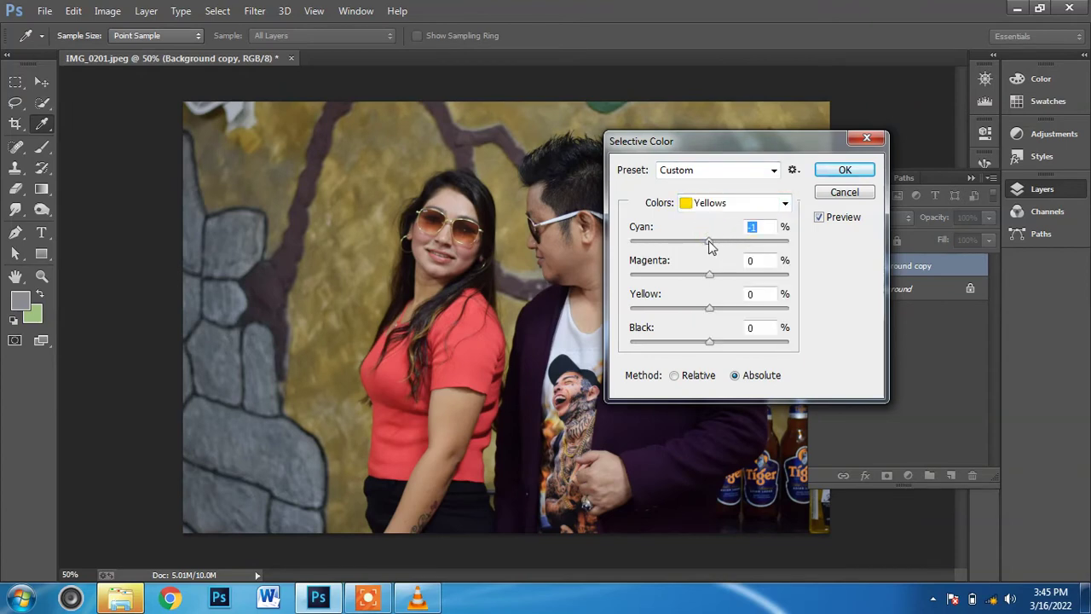
pyautogui.moveTo(708, 241); pyautogui.dragTo(631, 241)
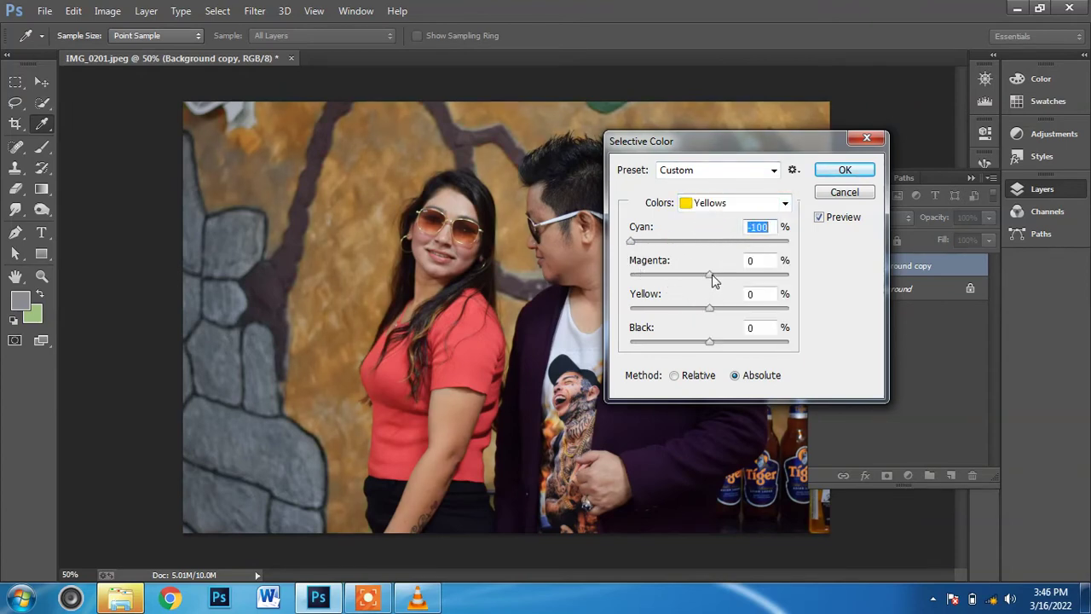
pyautogui.moveTo(712, 275)
pyautogui.mouseDown()
pyautogui.moveTo(698, 274)
pyautogui.moveTo(706, 343)
pyautogui.moveTo(692, 342)
pyautogui.mouseUp()
pyautogui.click(706, 307)
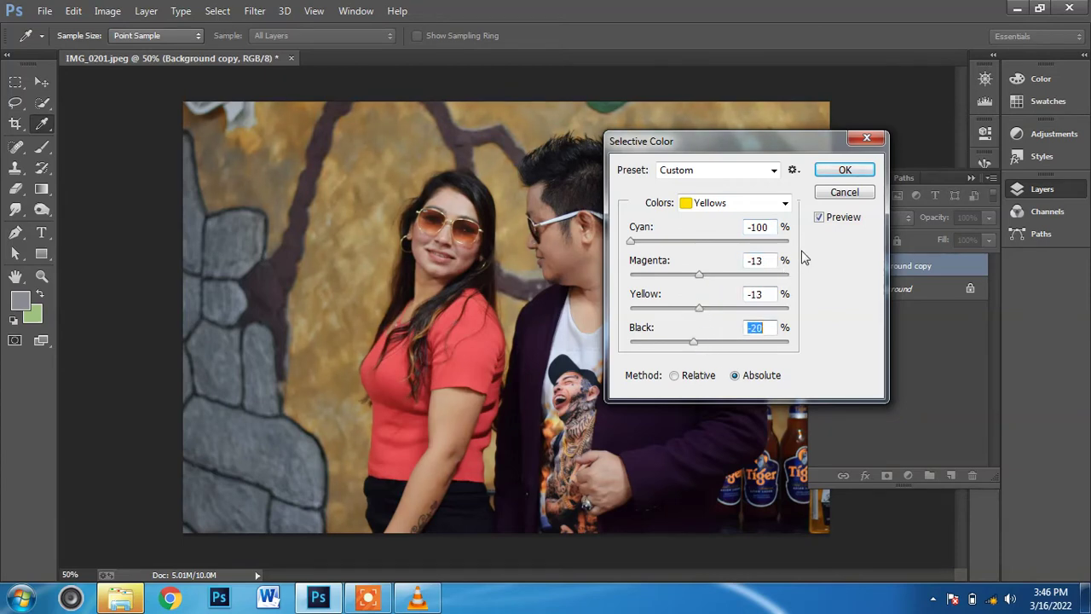
pyautogui.click(819, 218)
pyautogui.click(818, 217)
pyautogui.click(819, 217)
pyautogui.moveTo(692, 343); pyautogui.dragTo(686, 342)
pyautogui.moveTo(699, 274); pyautogui.dragTo(698, 310)
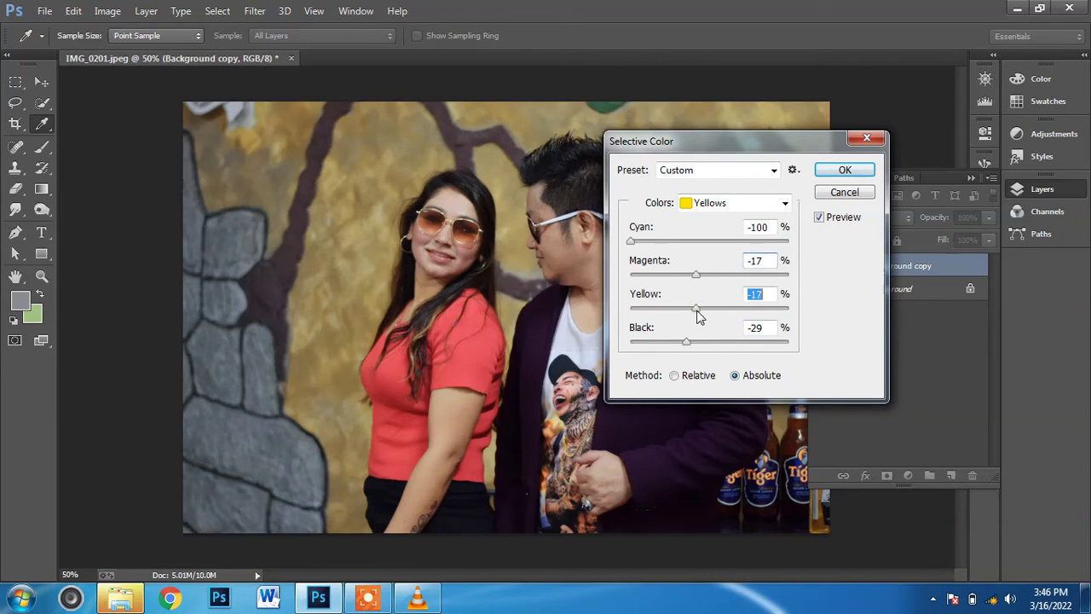
# Apply the Selective Color adjustment and zoom in to inspect the faces
pyautogui.click(844, 169)
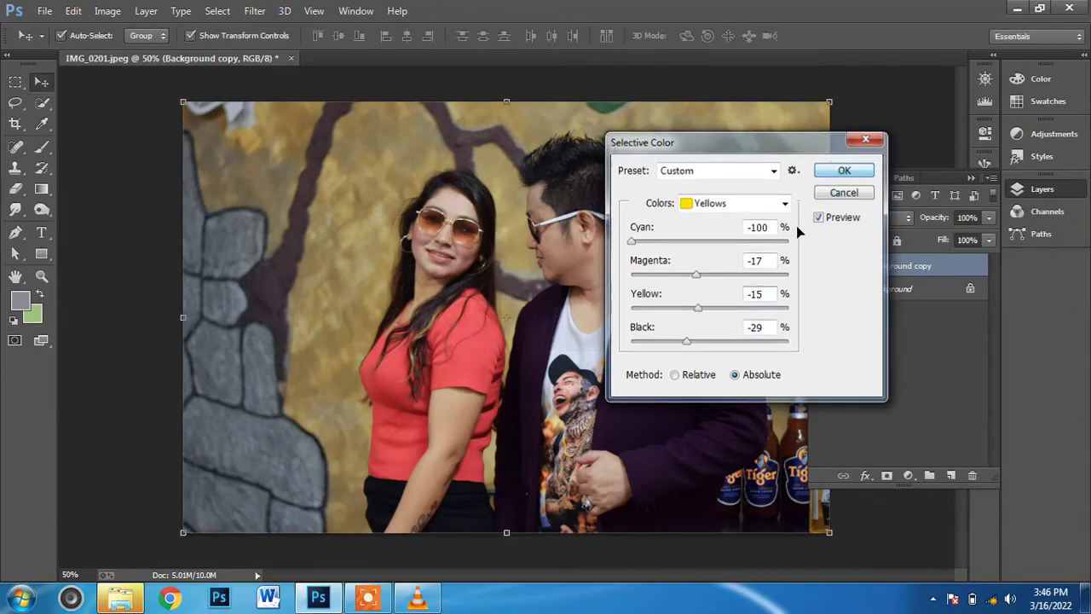
pyautogui.hotkey('ctrl', '+')
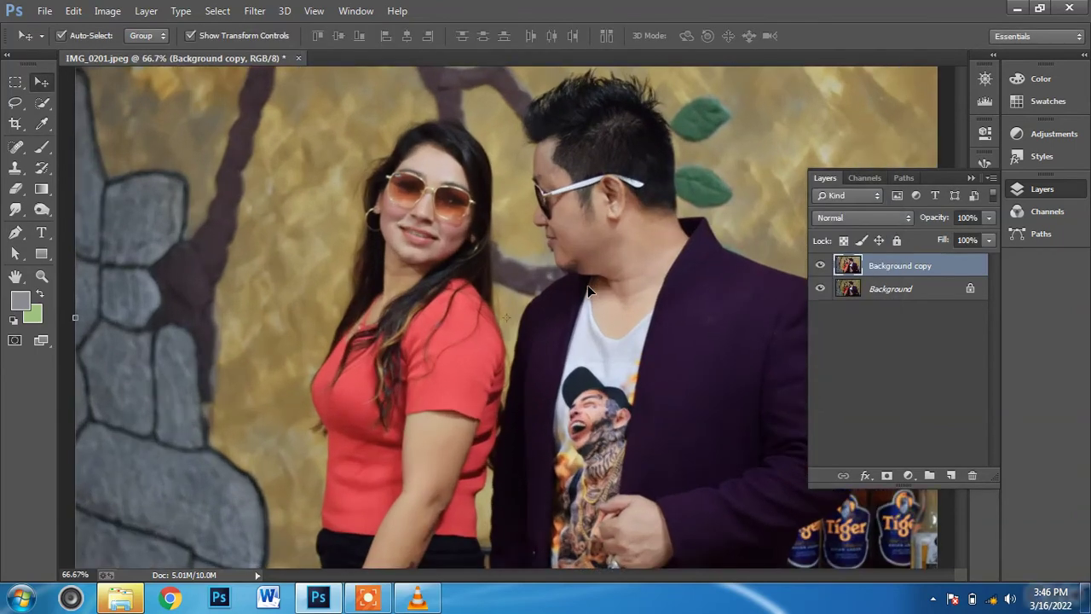
pyautogui.hotkey('ctrl', '+')
pyautogui.hotkey('ctrl', '+')
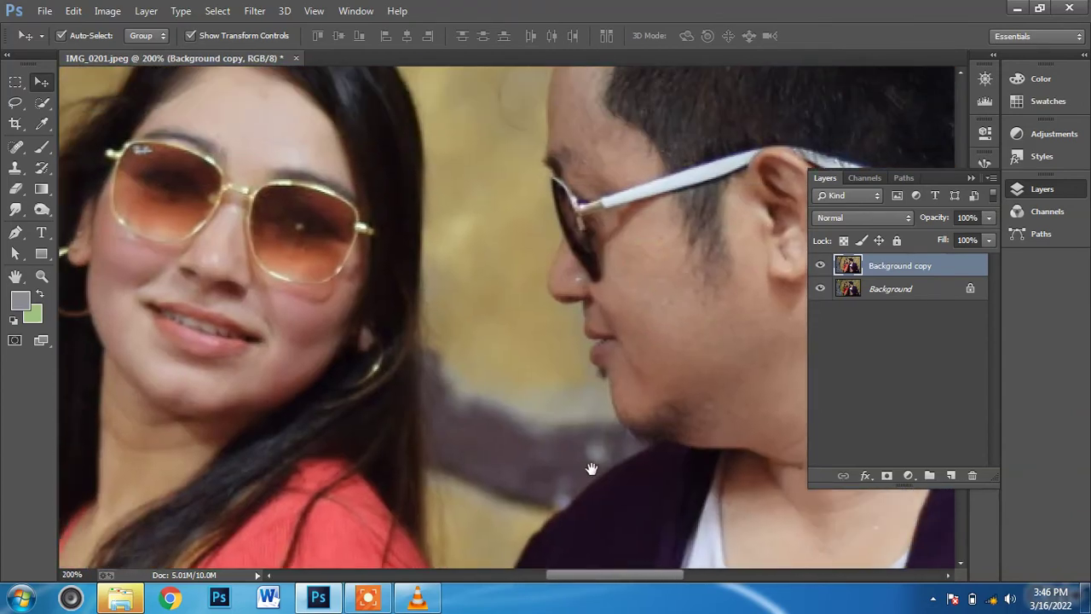
pyautogui.hotkey('ctrl', '-')
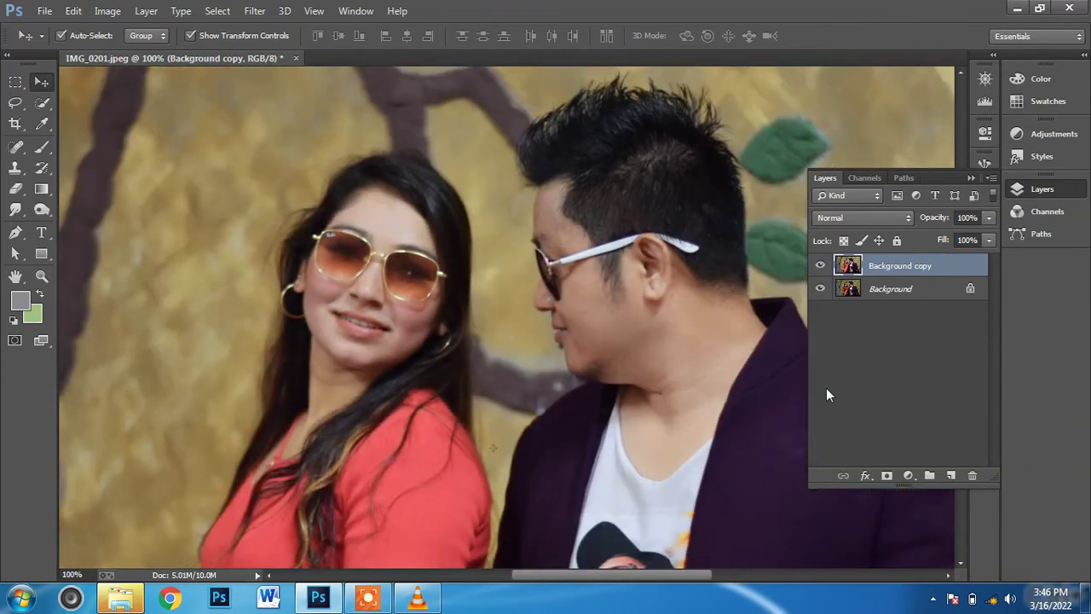
# Toggle the Background copy's visibility repeatedly to compare before and after
pyautogui.click(820, 266)
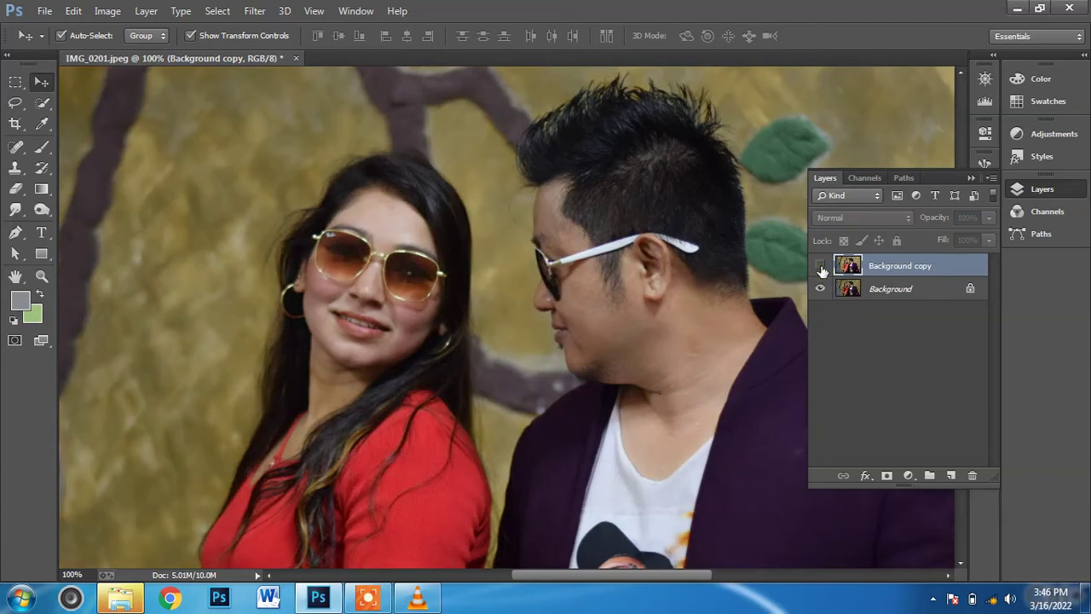
pyautogui.click(820, 266)
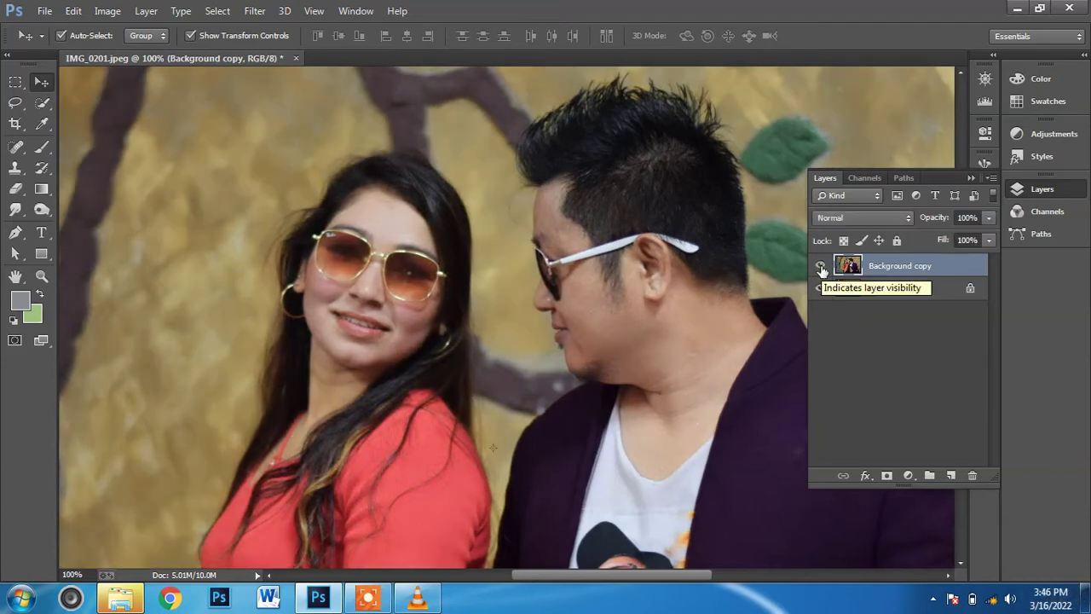
pyautogui.click(820, 267)
pyautogui.click(820, 267)
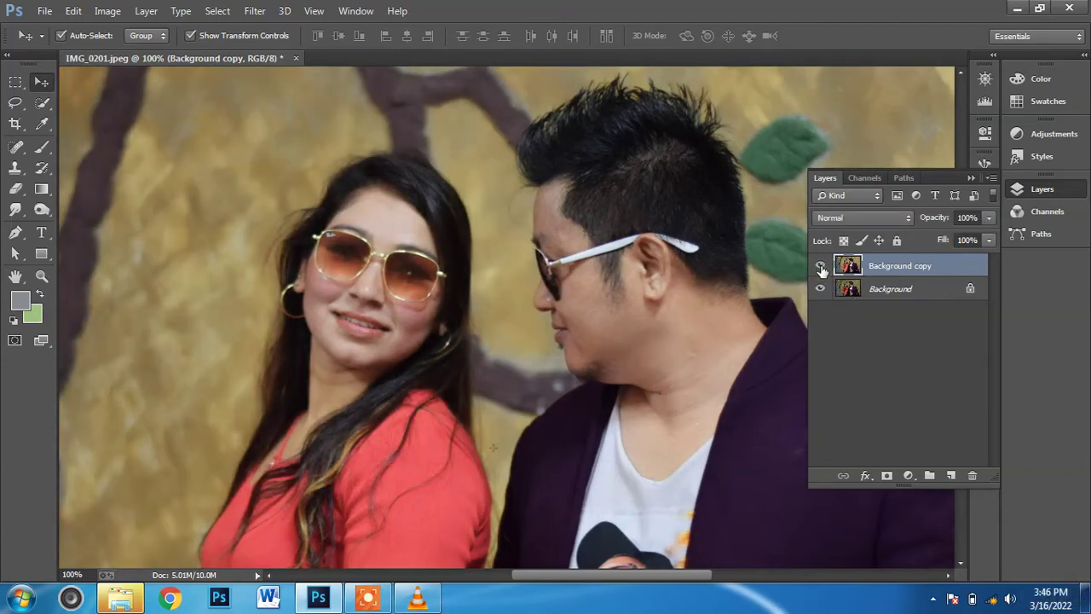
pyautogui.click(820, 267)
pyautogui.click(820, 266)
pyautogui.click(819, 267)
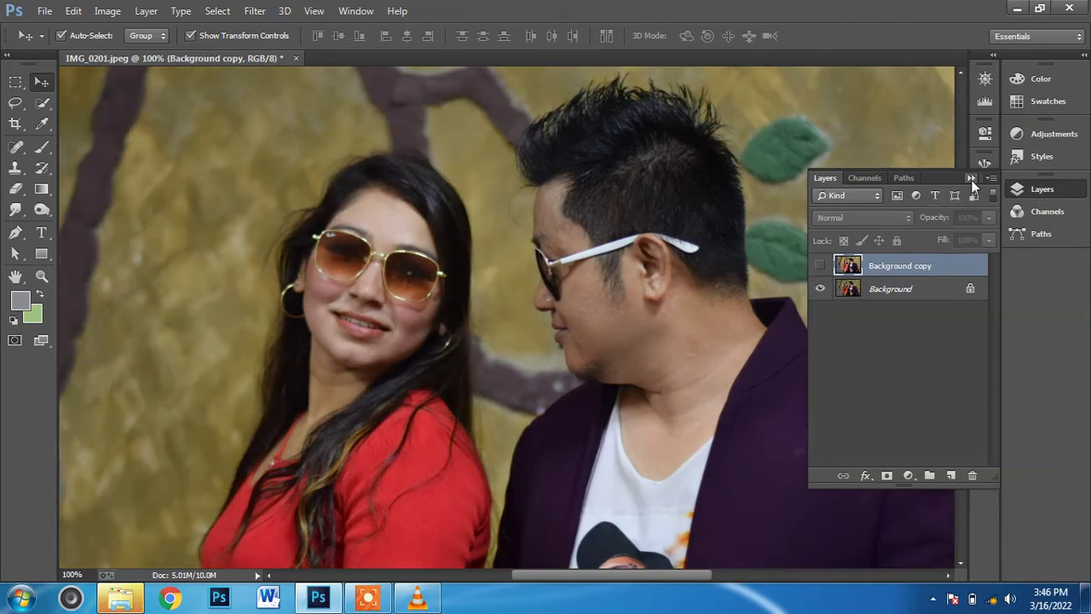
# Fit the photo on screen with Ctrl+0 and show the edited Background copy again
pyautogui.click(970, 178)
pyautogui.hotkey('ctrl', '0')
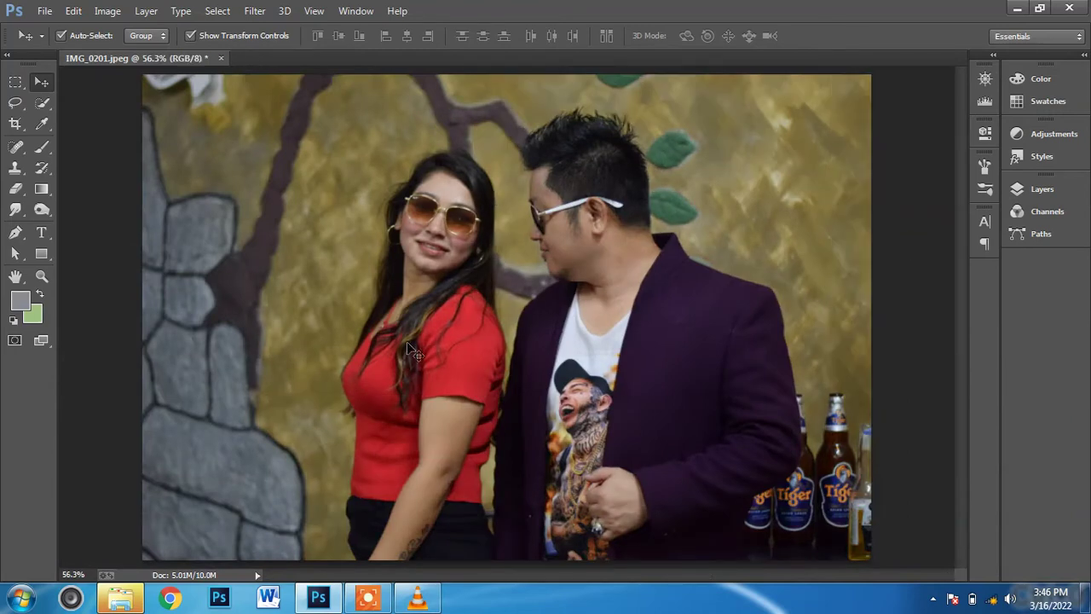
pyautogui.click(1042, 188)
pyautogui.click(819, 267)
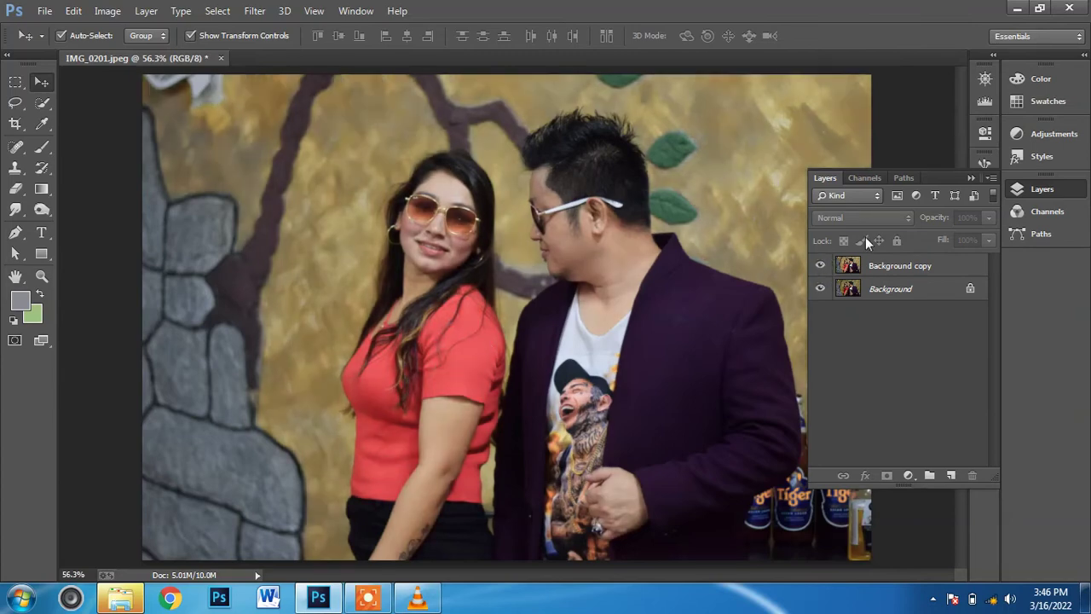
pyautogui.click(920, 269)
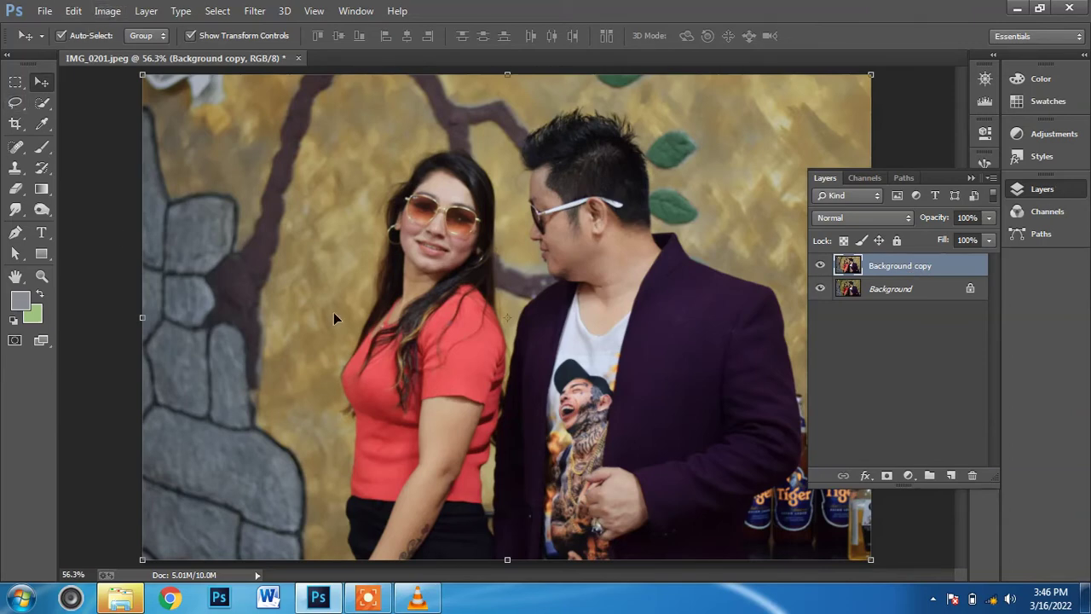
pyautogui.click(910, 132)
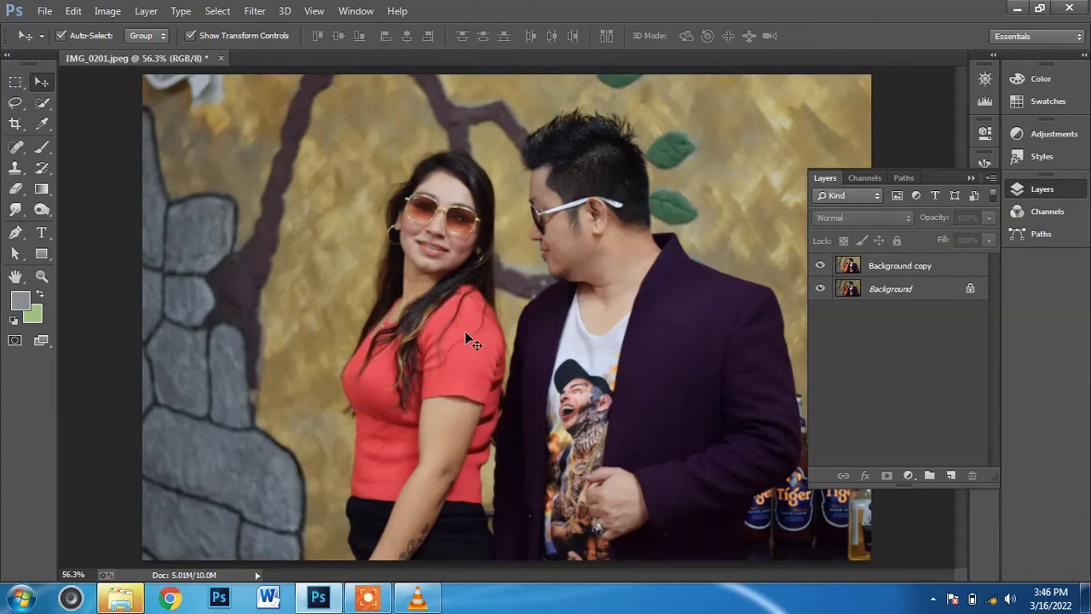
pyautogui.click(44, 10)
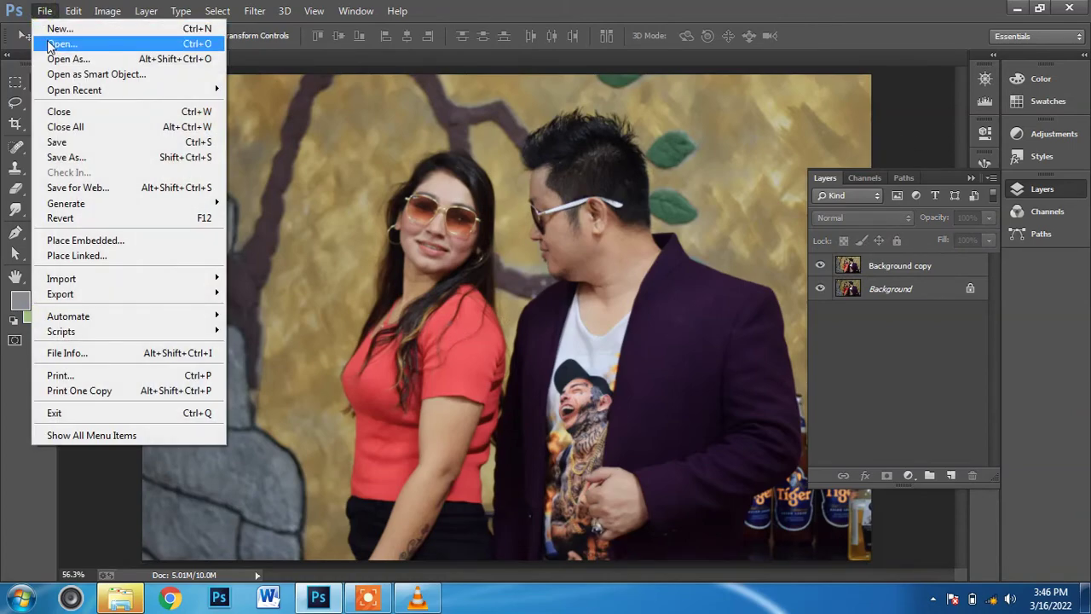
# Open IMG_0211 from the Photos folder as a second tab
pyautogui.click(59, 42)
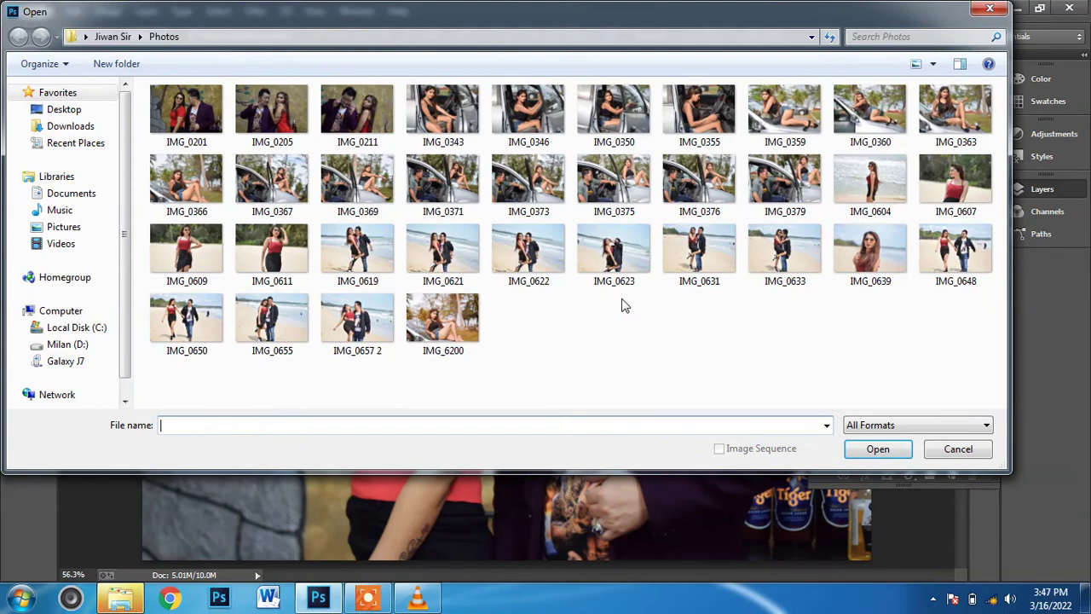
pyautogui.click(353, 119)
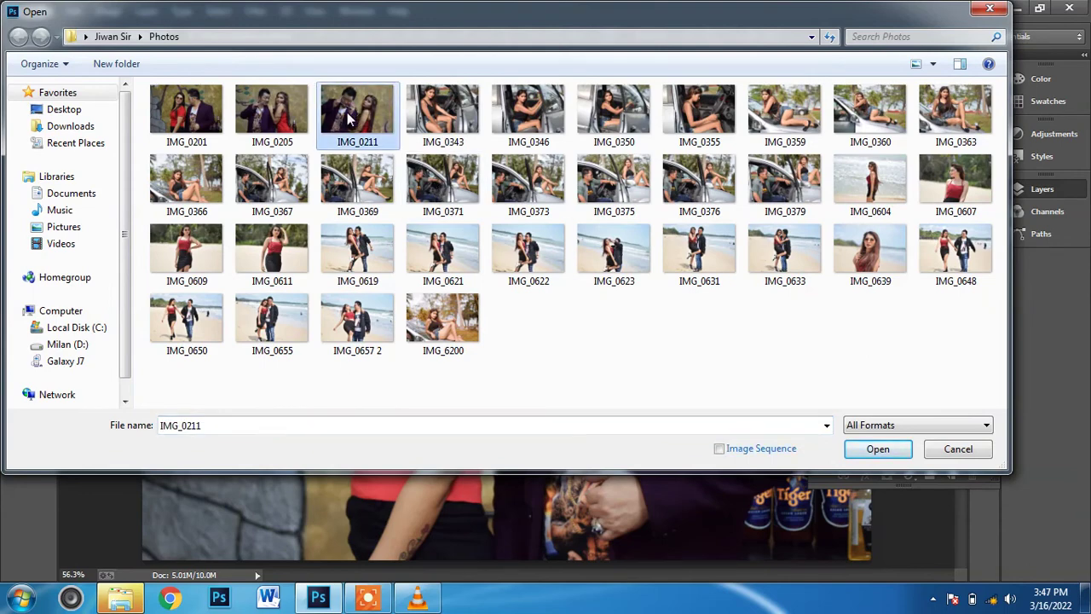
pyautogui.click(880, 452)
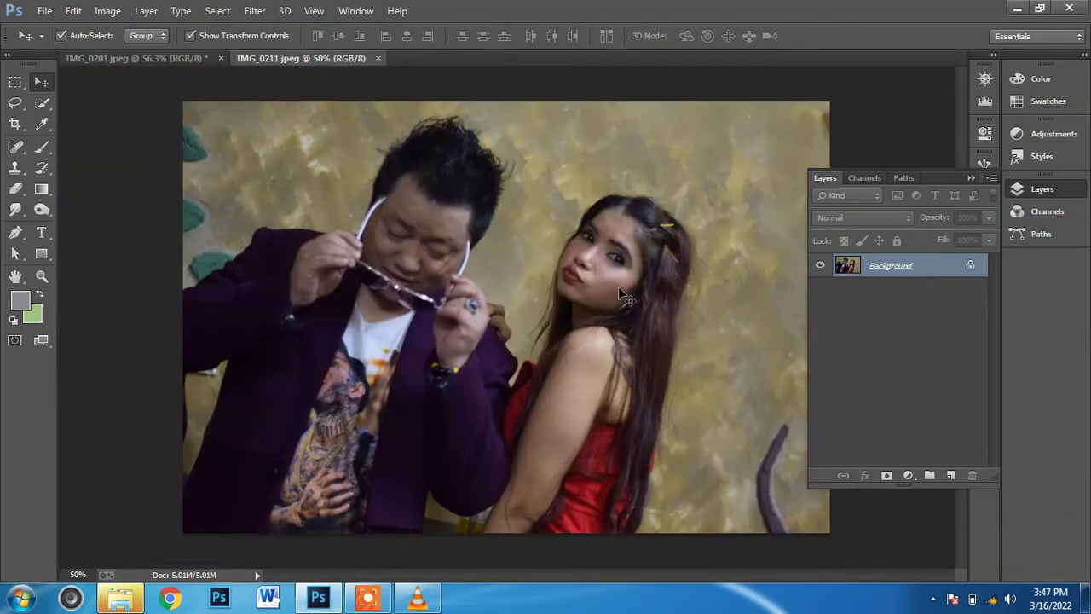
# Add a Selective Color adjustment layer with Reds at Cyan -100, Magenta -34, Yellow -33, Black -36
pyautogui.click(906, 475)
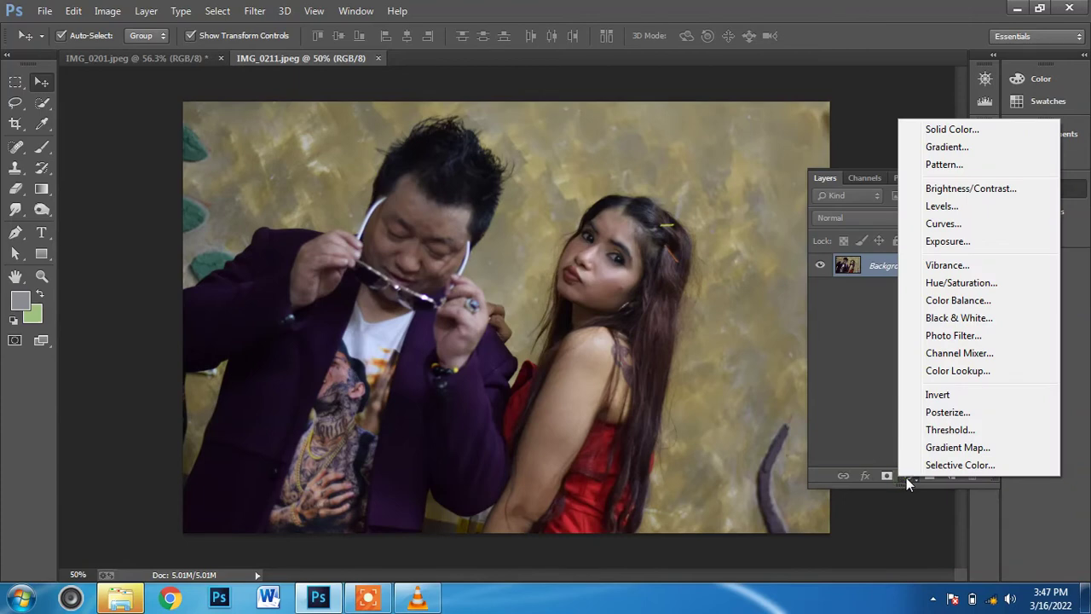
pyautogui.click(963, 464)
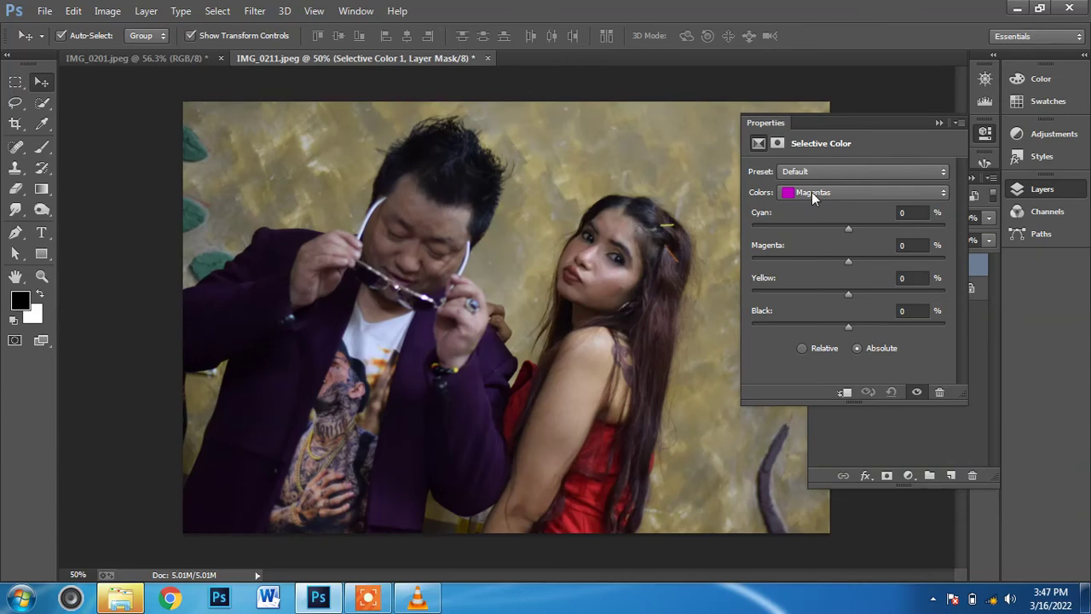
pyautogui.click(811, 193)
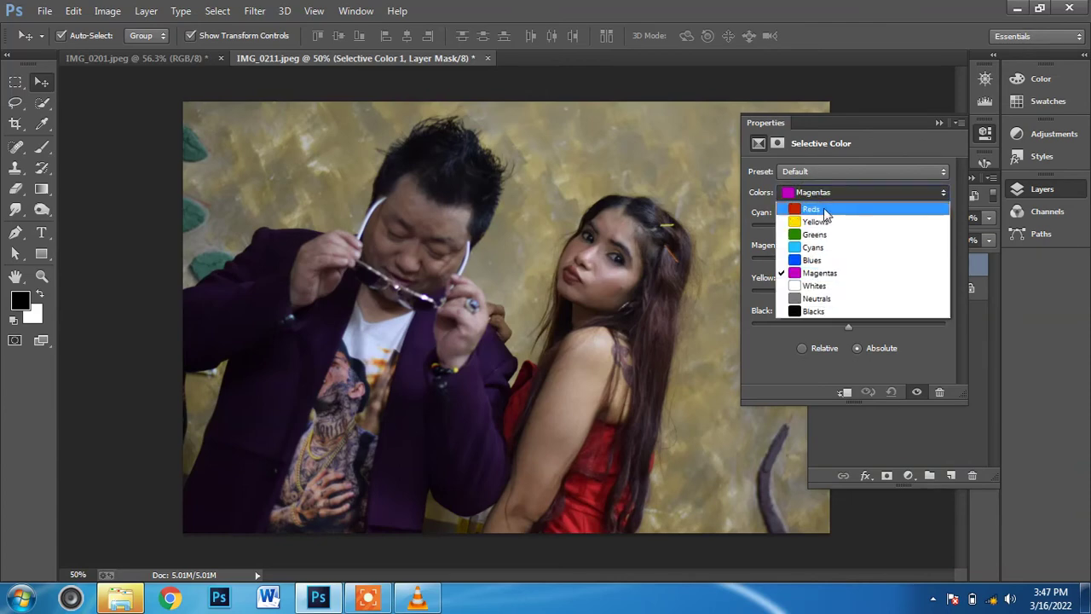
pyautogui.click(824, 213)
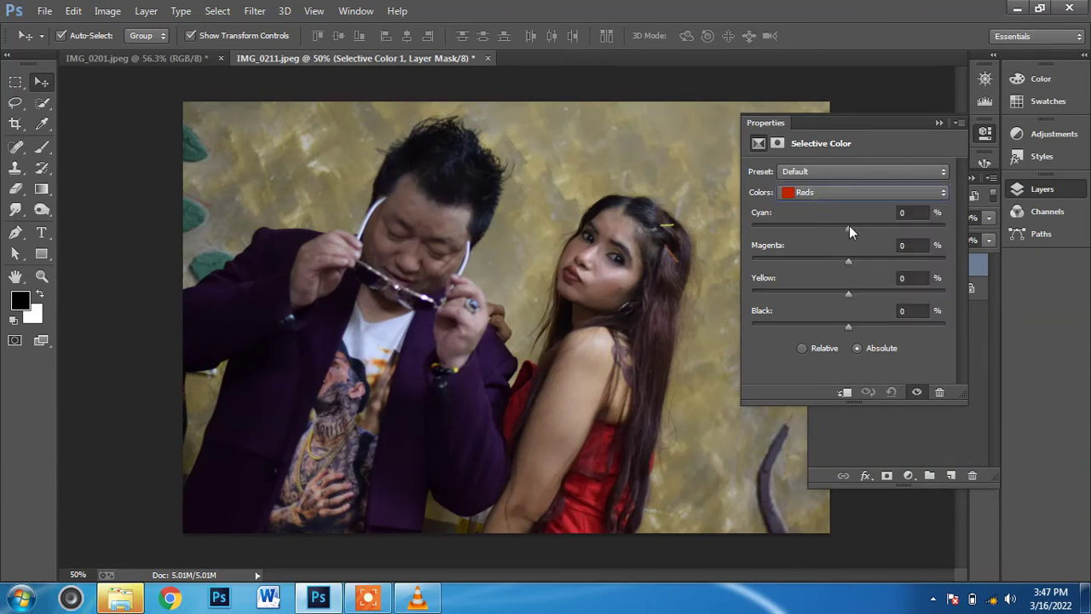
pyautogui.moveTo(849, 227); pyautogui.dragTo(721, 235)
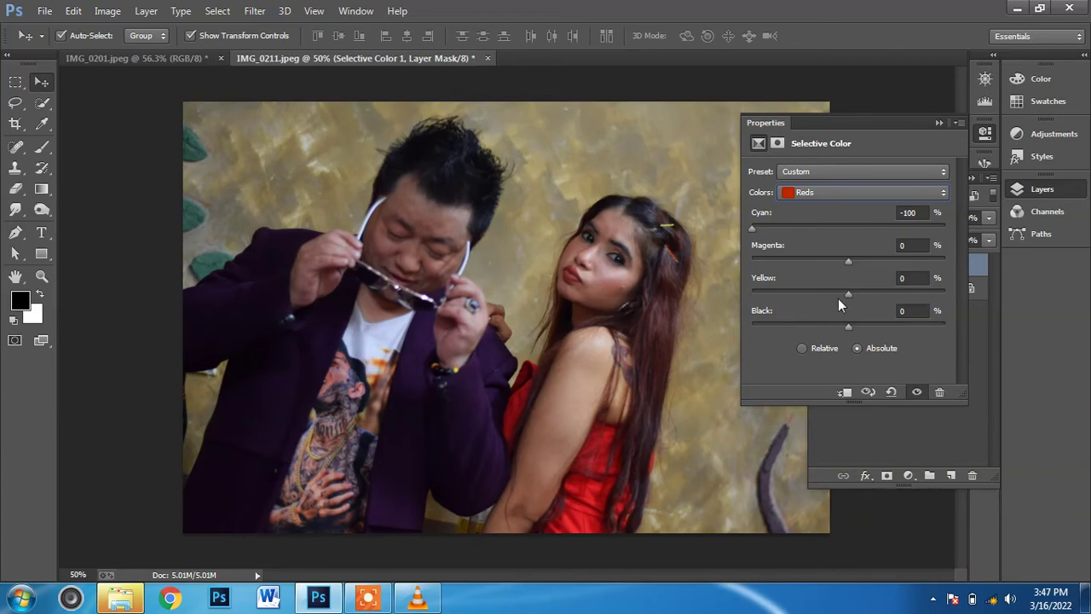
pyautogui.moveTo(848, 259); pyautogui.dragTo(815, 261)
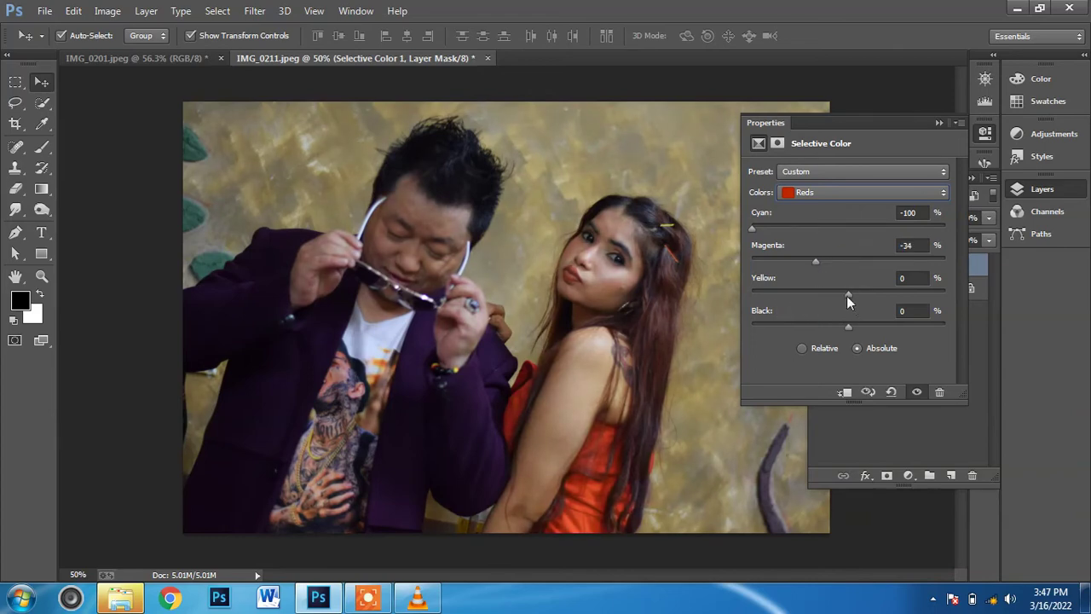
pyautogui.moveTo(846, 296); pyautogui.dragTo(814, 297)
pyautogui.moveTo(848, 327); pyautogui.dragTo(813, 327)
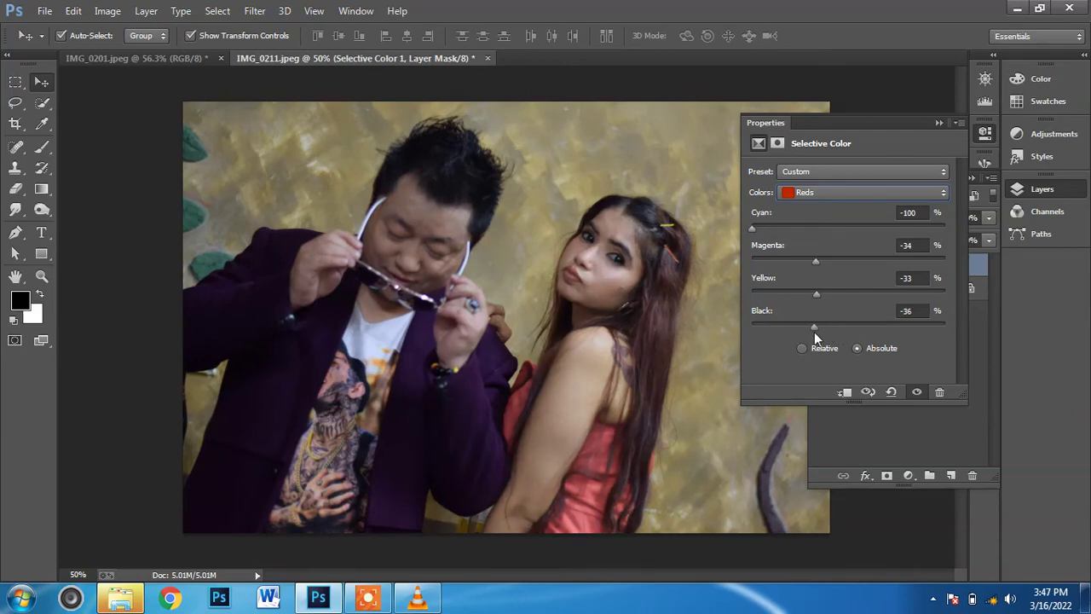
# Set the adjustment's Yellows to Cyan -100, Magenta -32, Yellow -31, Black -21, then close Properties
pyautogui.click(840, 193)
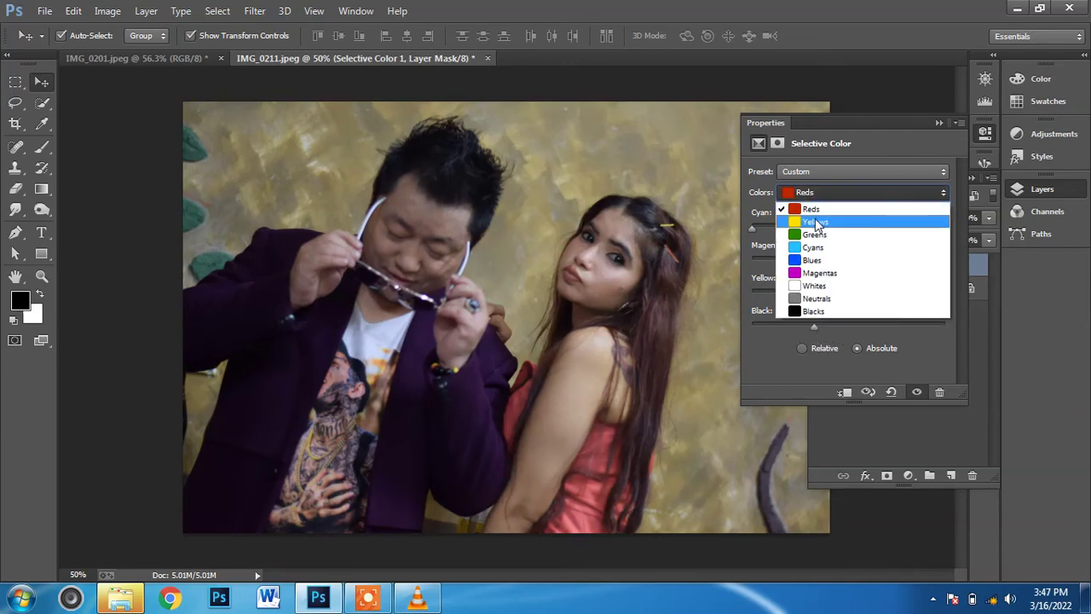
pyautogui.click(815, 220)
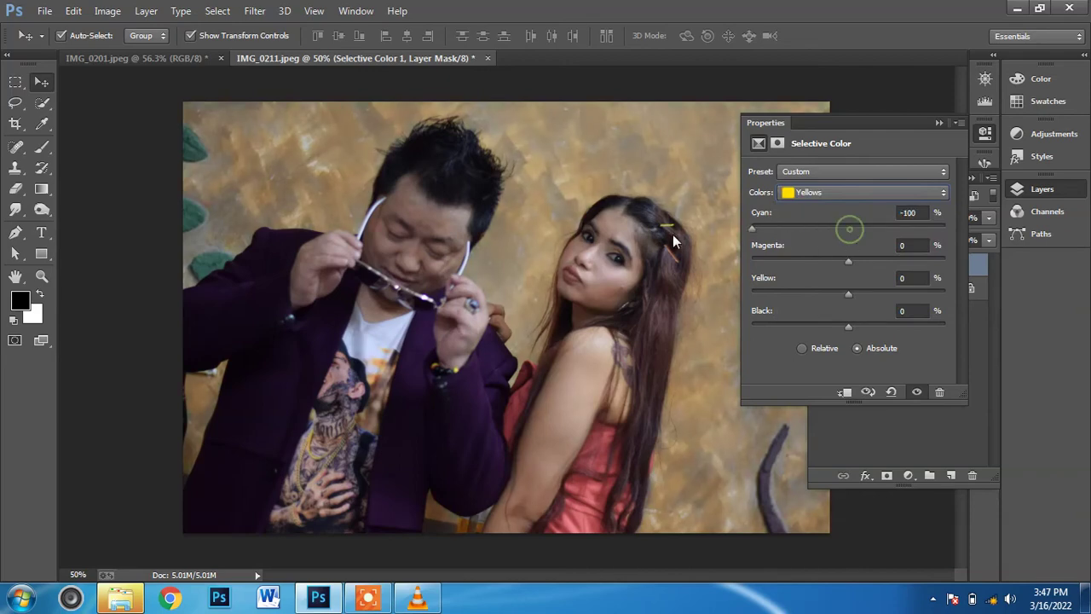
pyautogui.moveTo(850, 230); pyautogui.dragTo(752, 230)
pyautogui.moveTo(846, 261); pyautogui.dragTo(816, 260)
pyautogui.moveTo(849, 294); pyautogui.dragTo(824, 294)
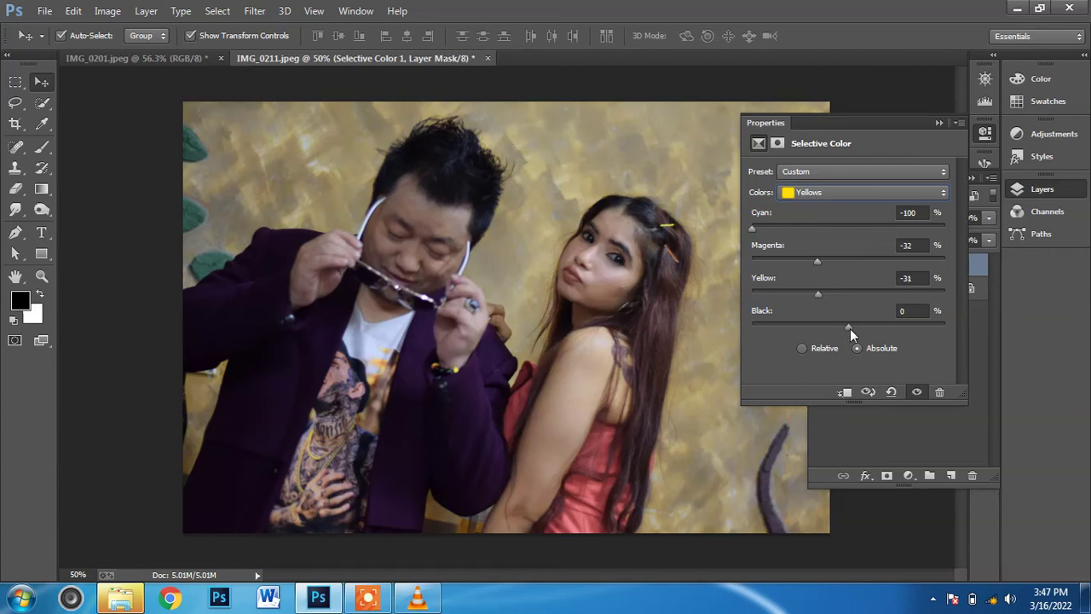
pyautogui.moveTo(850, 328); pyautogui.dragTo(827, 326)
pyautogui.click(938, 122)
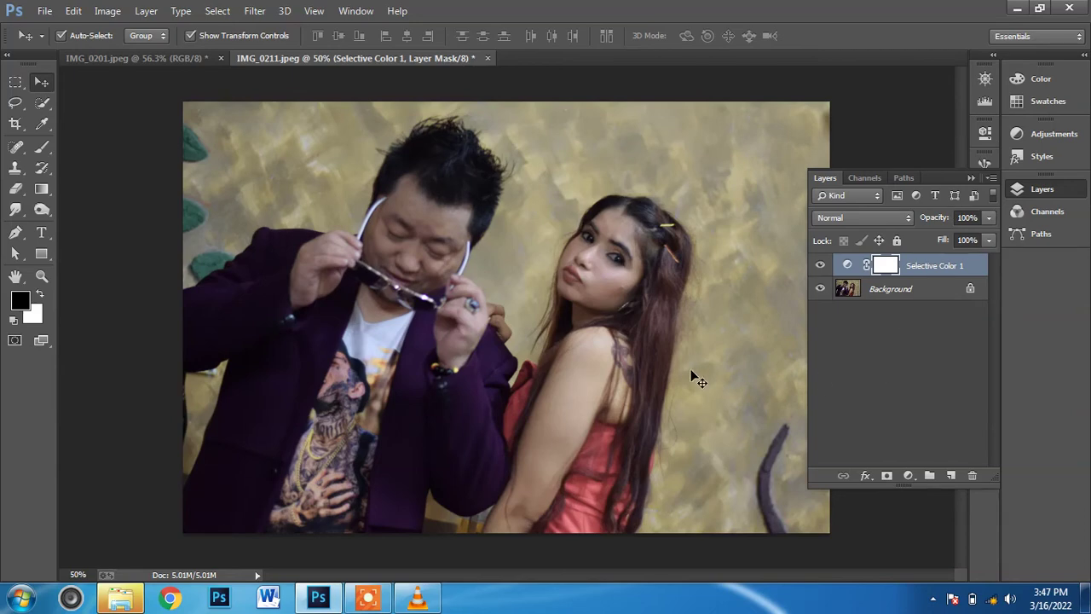
pyautogui.hotkey('ctrl', '+')
pyautogui.hotkey('ctrl', '+')
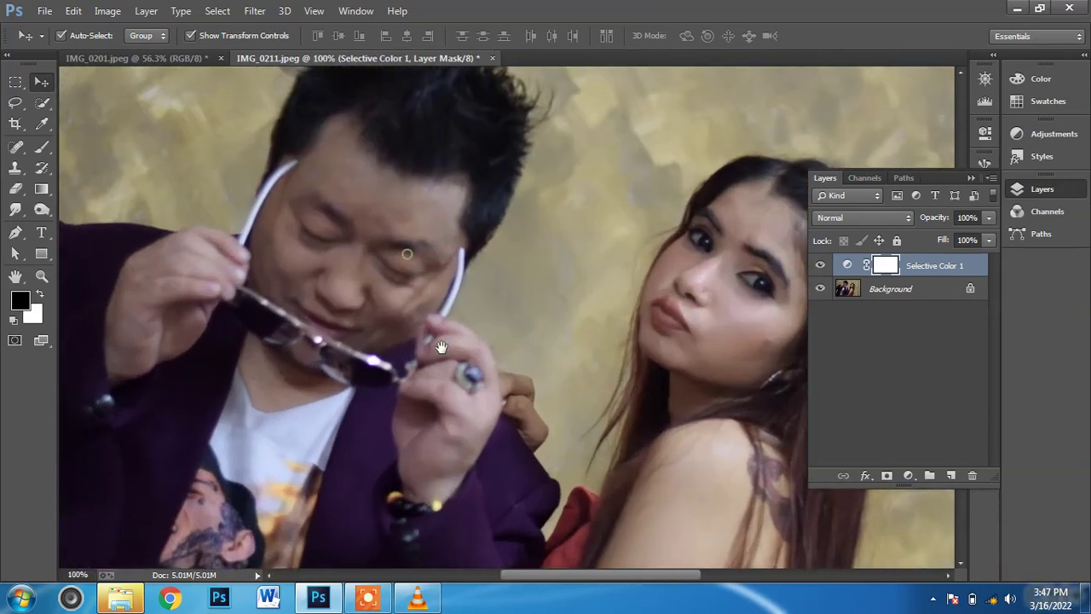
pyautogui.click(820, 265)
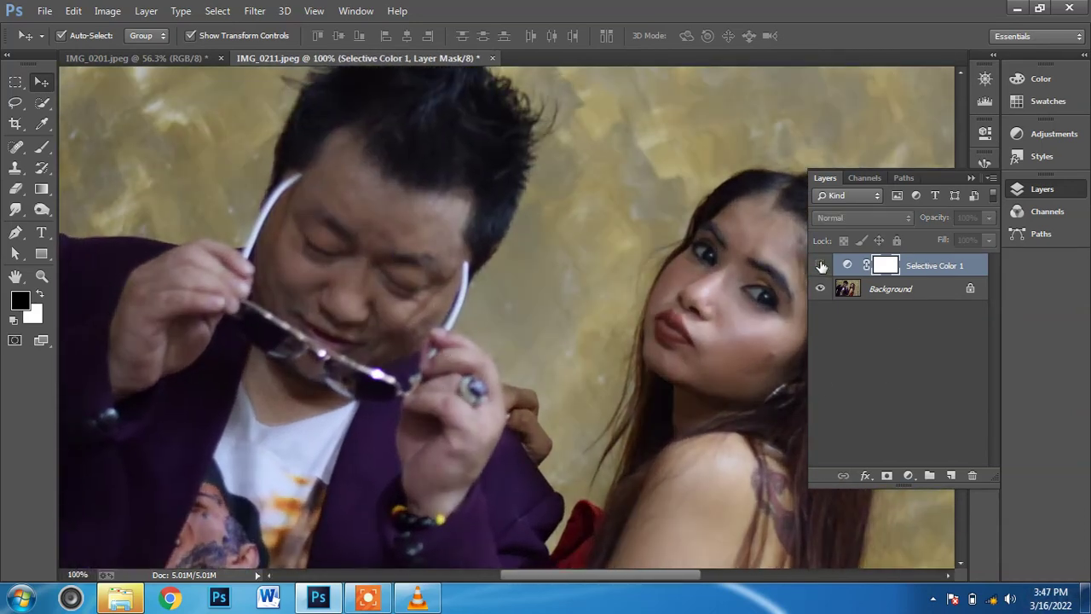
pyautogui.click(820, 265)
pyautogui.click(820, 265)
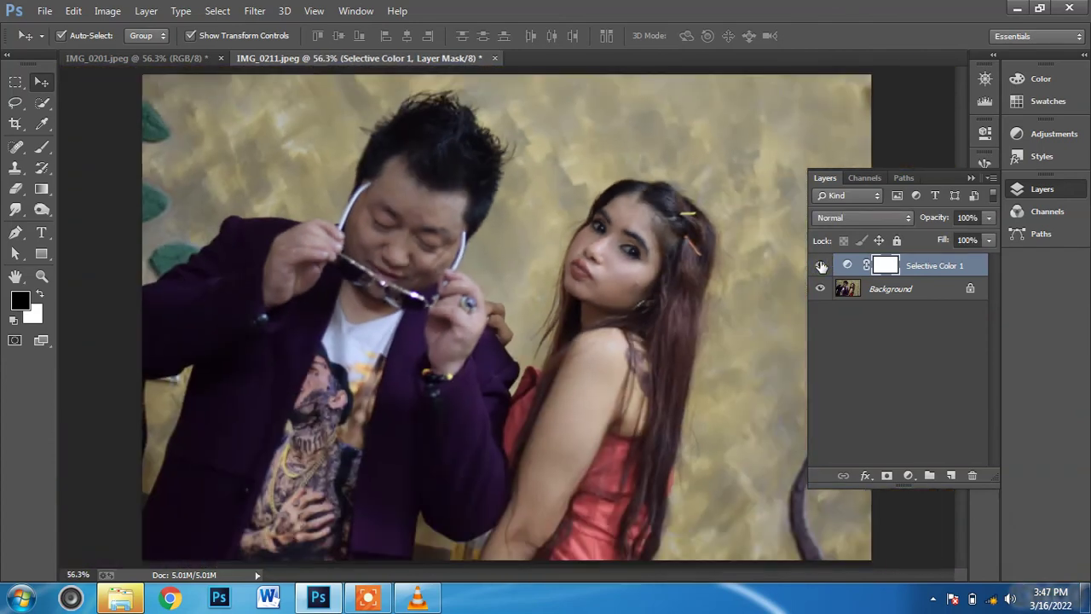
# Return to IMG_0201, zoom in, hide the Layers panel and view it in Full Screen Mode
pyautogui.click(115, 58)
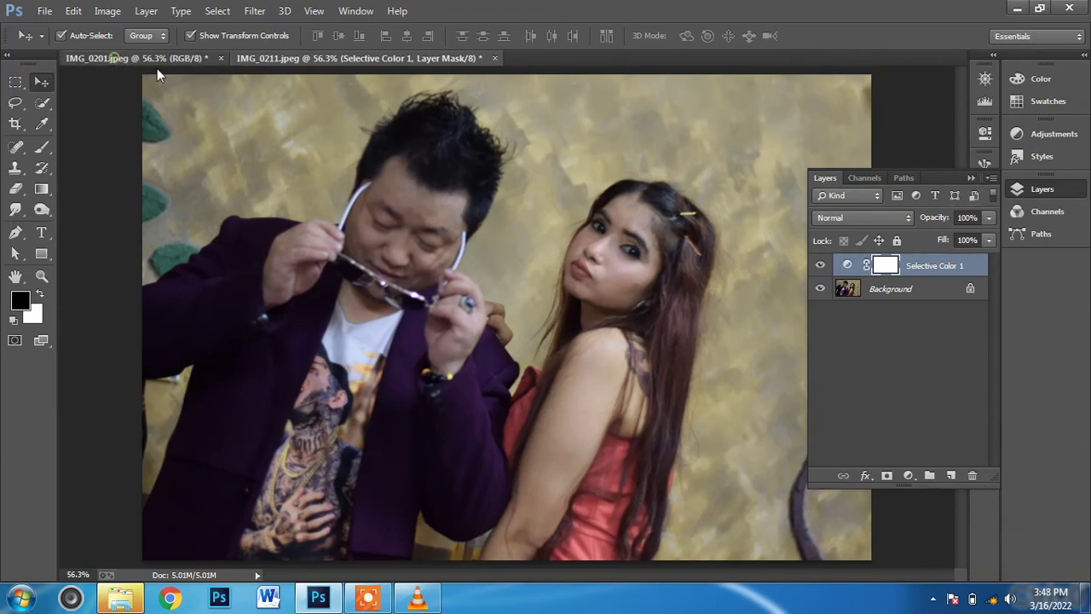
pyautogui.hotkey('ctrl', '+')
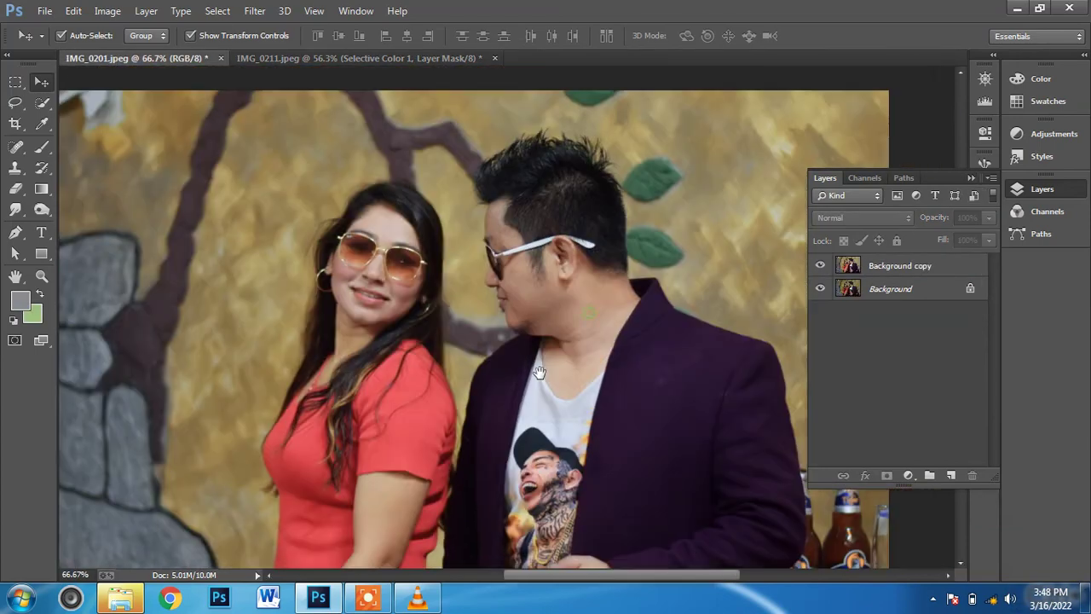
pyautogui.click(969, 178)
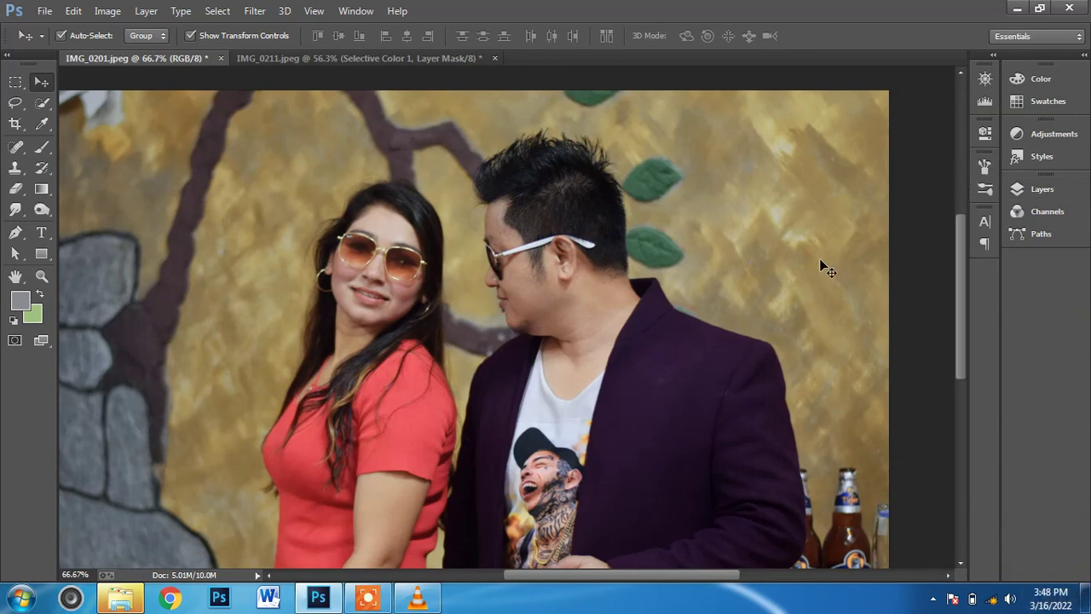
pyautogui.press('f')
pyautogui.press('f')
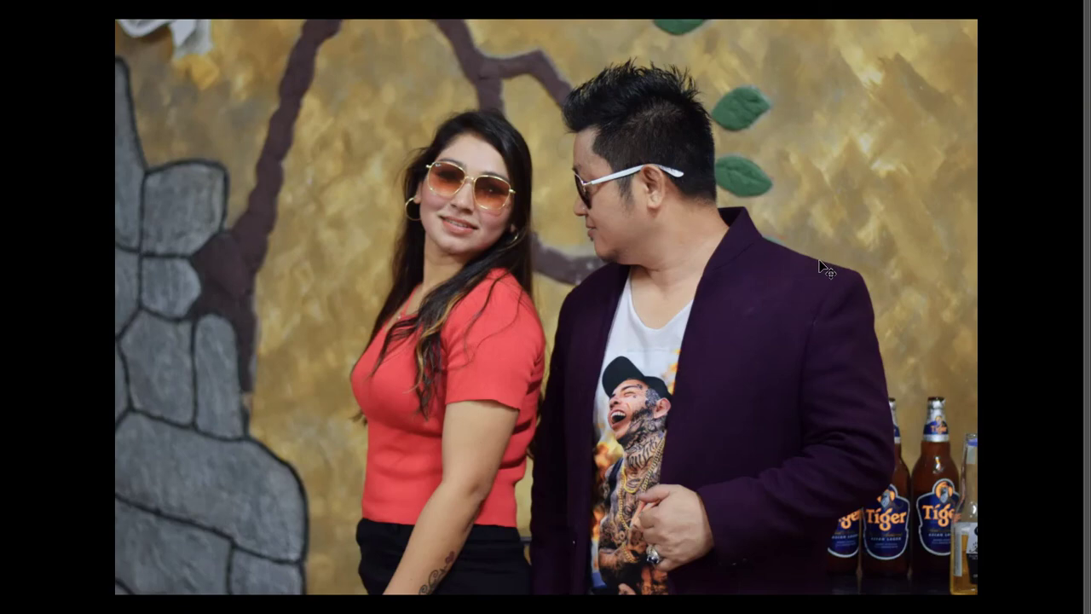